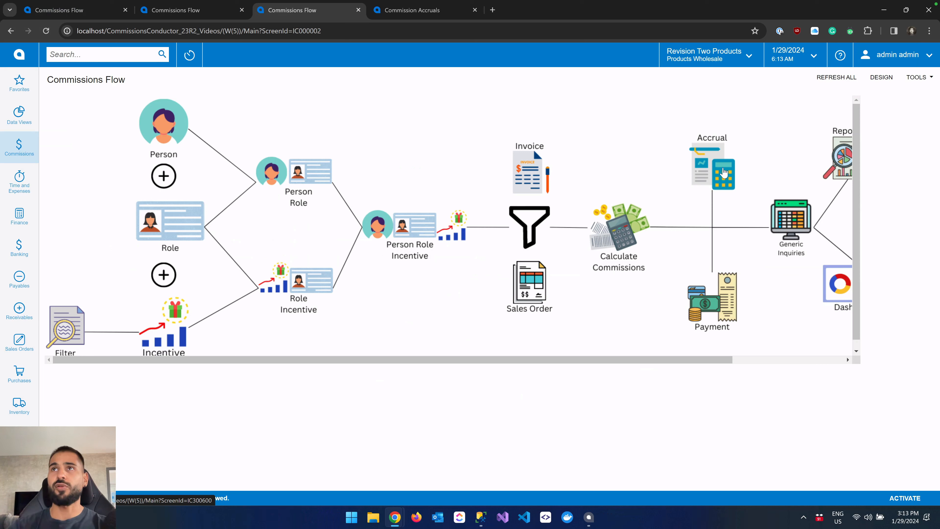
# Step: Open the Commission Accruals form from the Commissions flow diagram and view where it is listed in the Commissions workspace
pyautogui.click(711, 172)
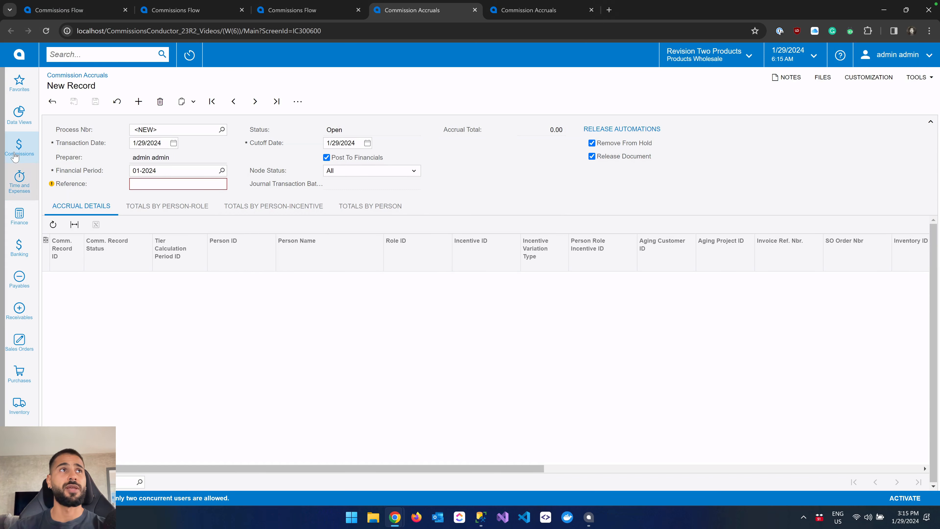
pyautogui.click(20, 146)
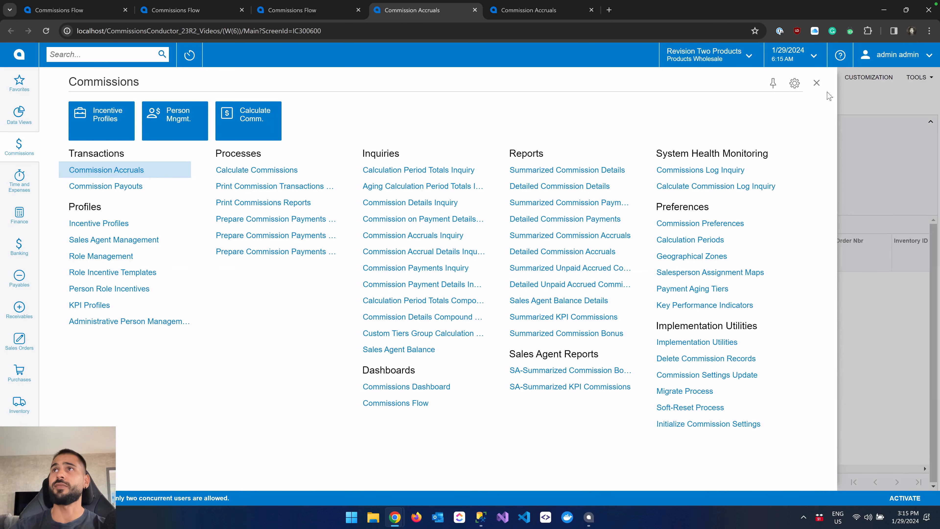
pyautogui.click(817, 83)
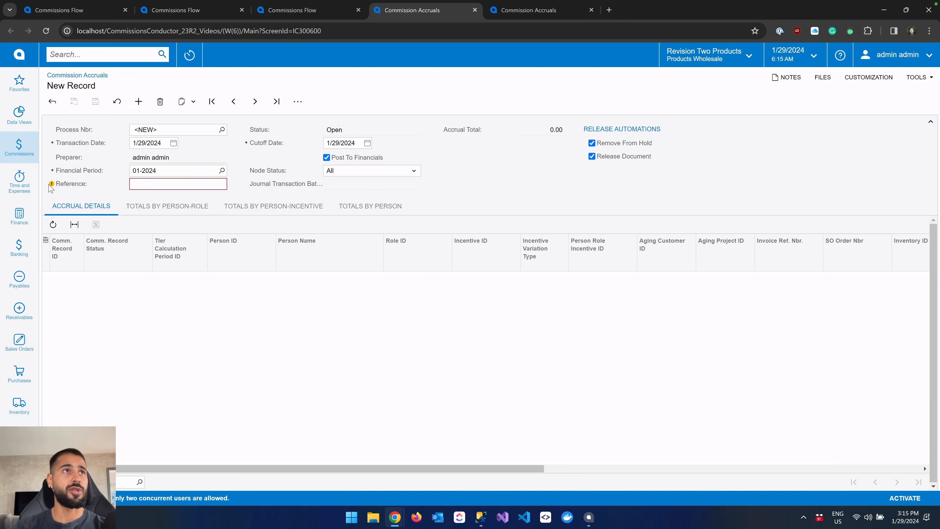
# Step: Review the transaction date and preparer fields of the new commission accrual record
pyautogui.moveTo(53, 188)
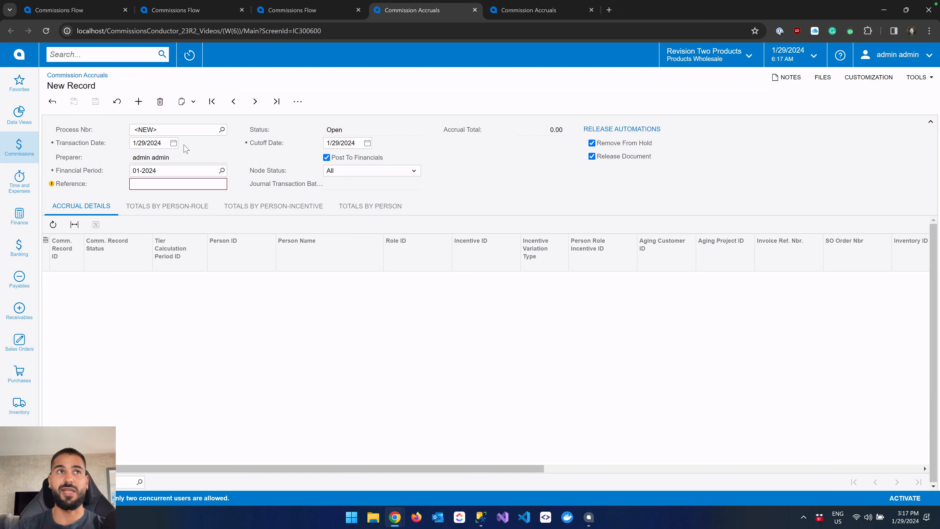
pyautogui.click(136, 144)
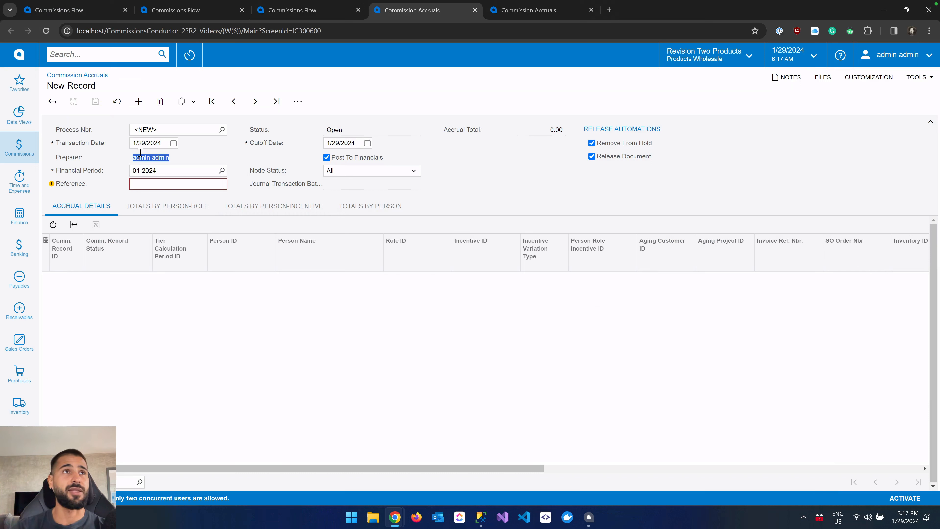
pyautogui.moveTo(133, 143); pyautogui.dragTo(171, 149)
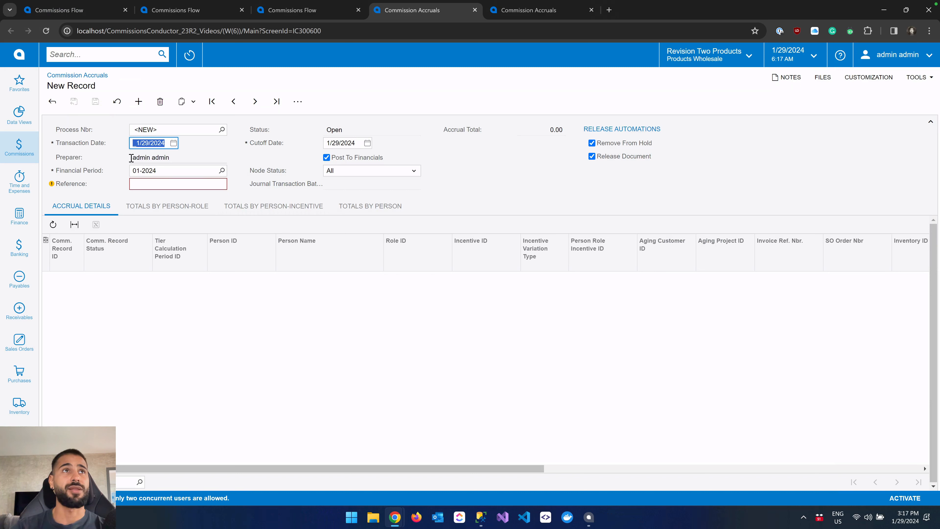
pyautogui.moveTo(130, 158); pyautogui.dragTo(170, 158)
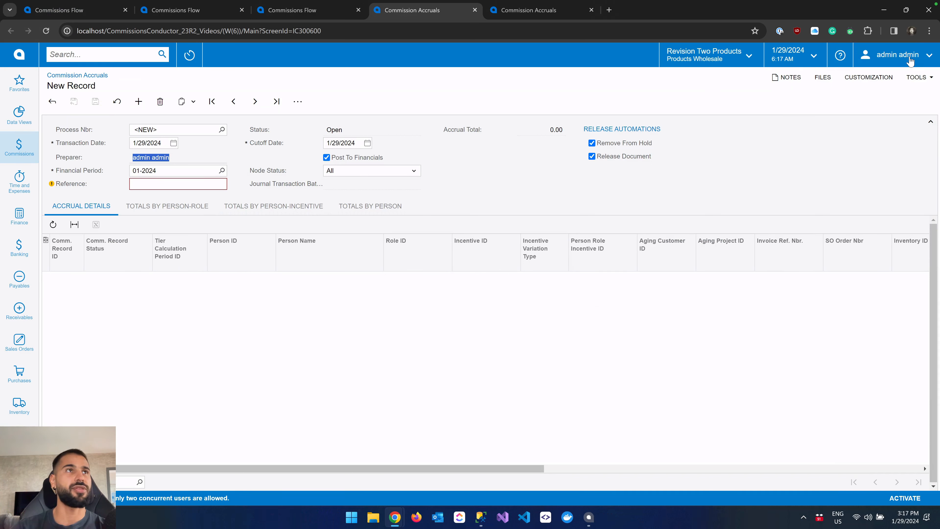
# Step: Set the accrual's financial period to 06-2022 from the list of financial periods
pyautogui.click(222, 170)
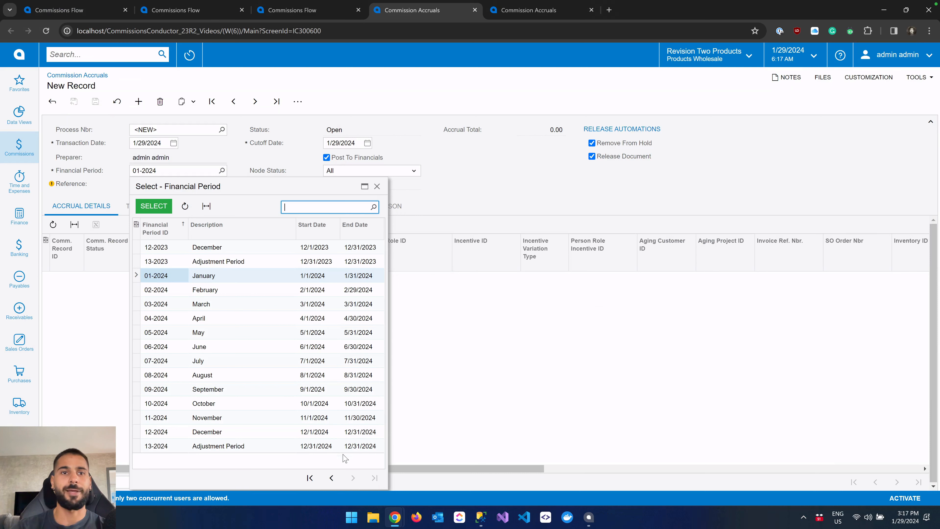
pyautogui.click(334, 480)
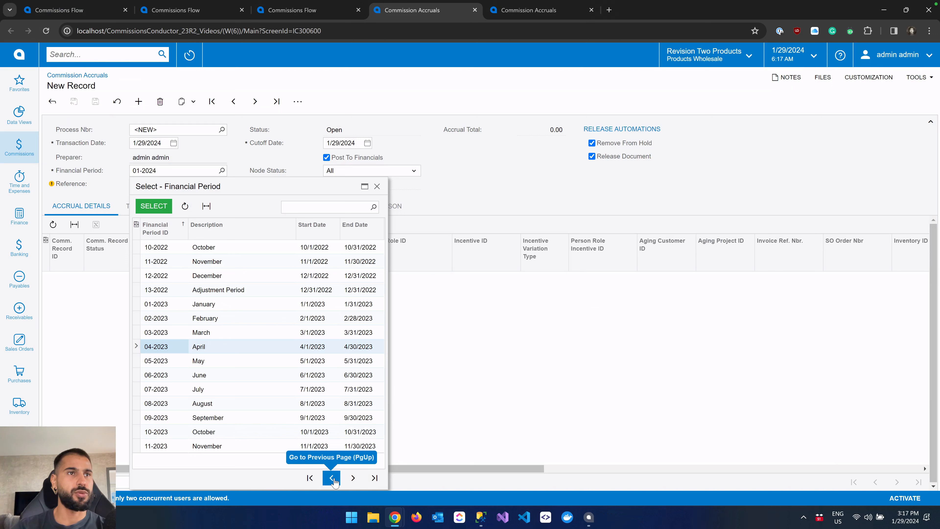
pyautogui.click(334, 480)
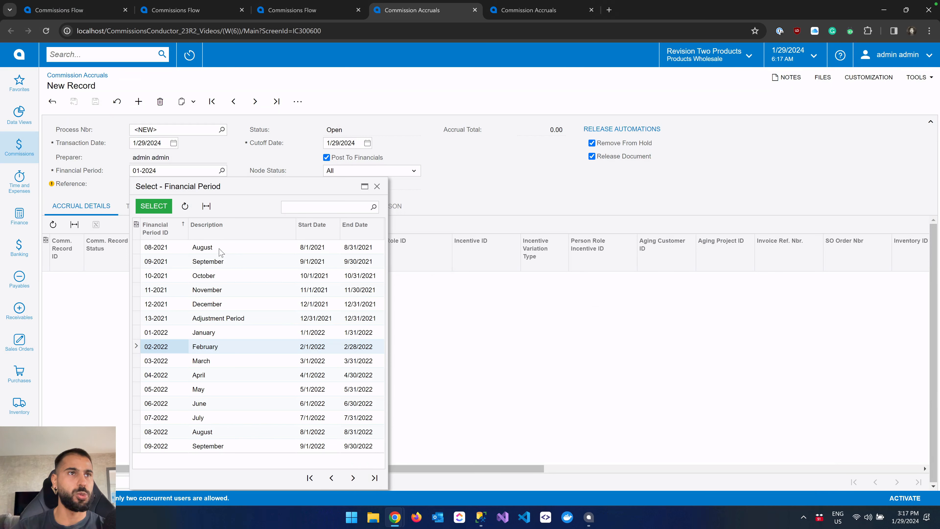
pyautogui.doubleClick(213, 406)
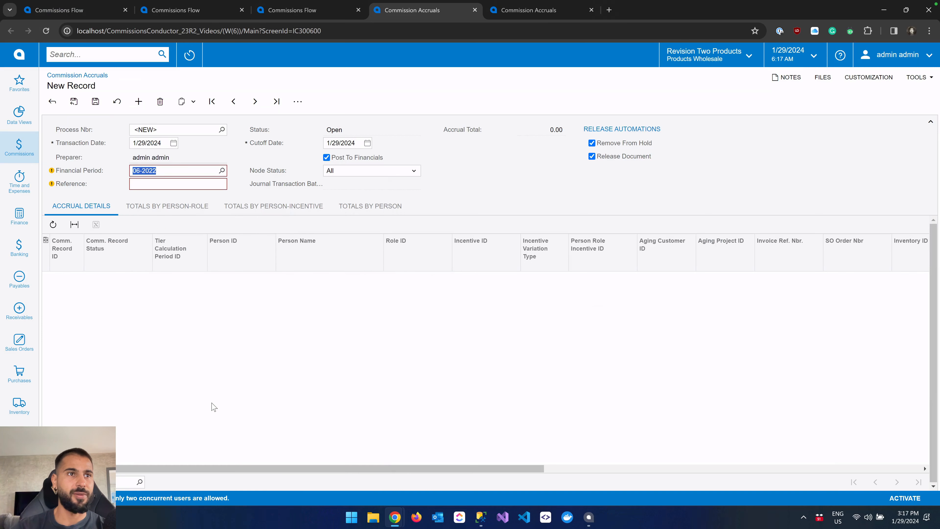
# Step: Enter "Accrual on the first half of 2022" as the accrual's reference
pyautogui.click(179, 182)
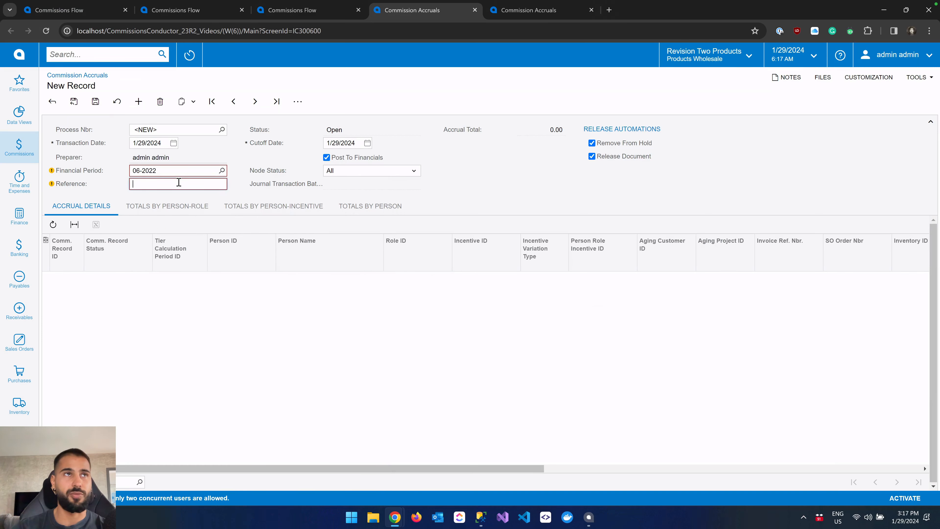
pyautogui.write('Ac')
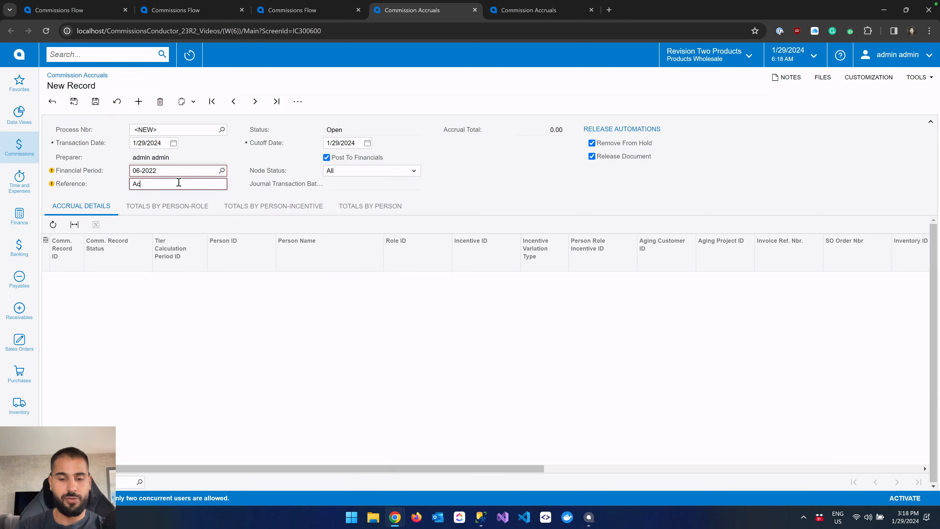
pyautogui.write('crual on the ')
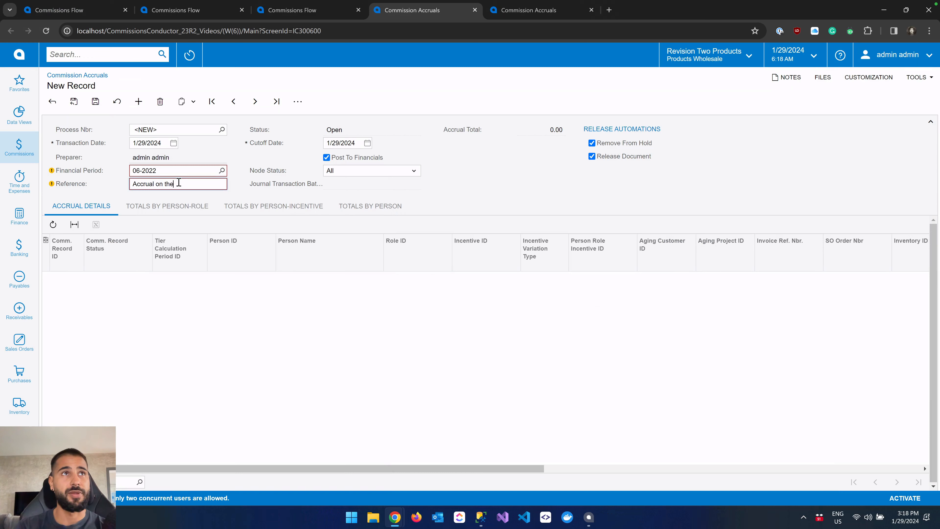
pyautogui.write('first ')
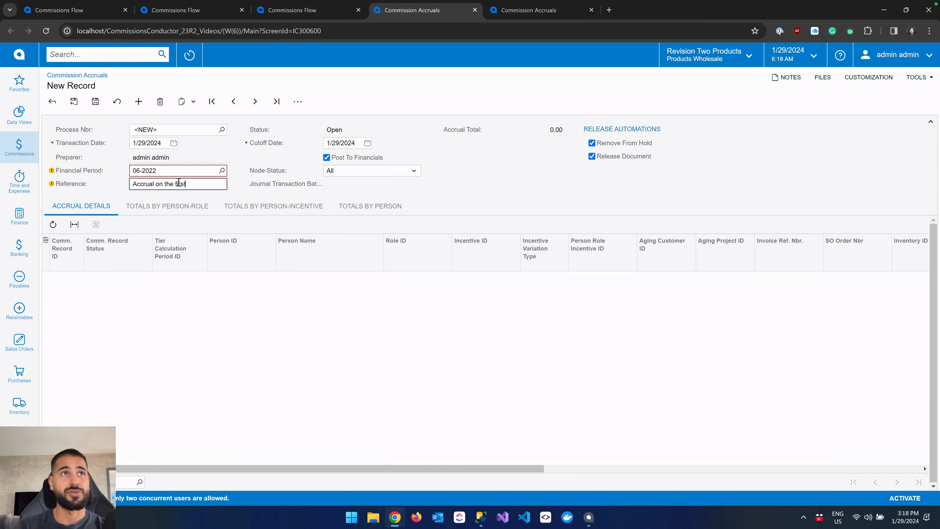
pyautogui.write('halfof 20222')
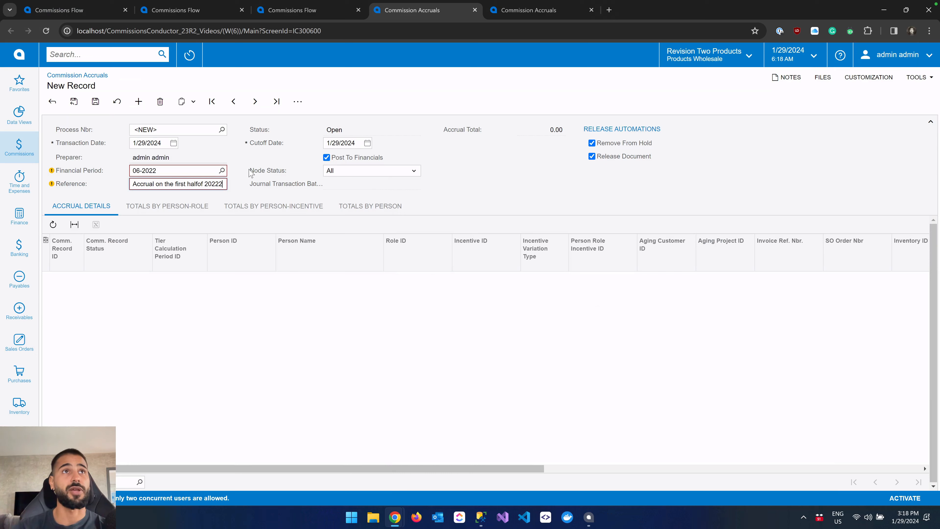
pyautogui.press('BackSpace')
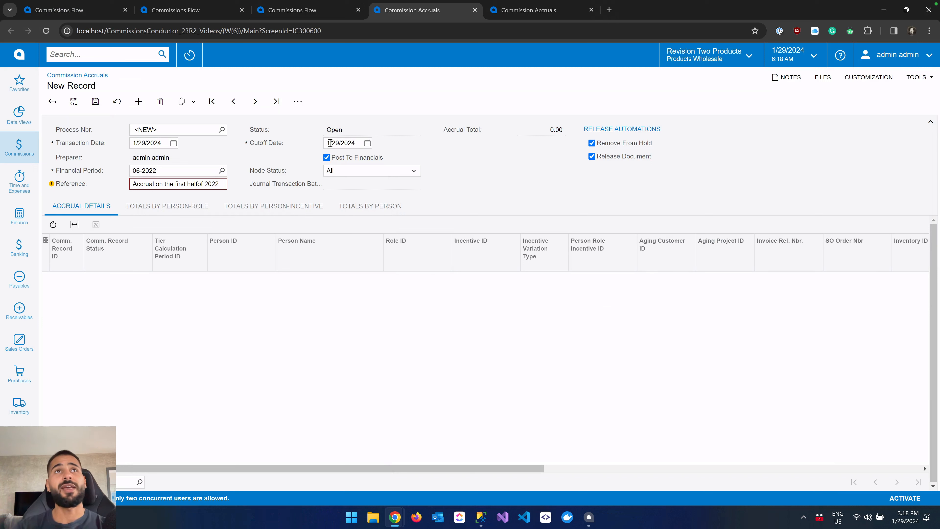
pyautogui.click(367, 143)
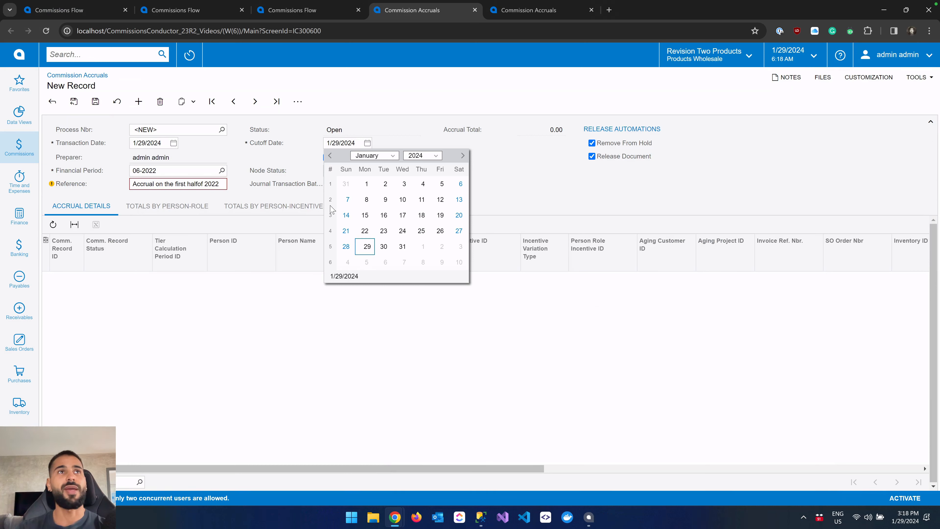
pyautogui.click(201, 183)
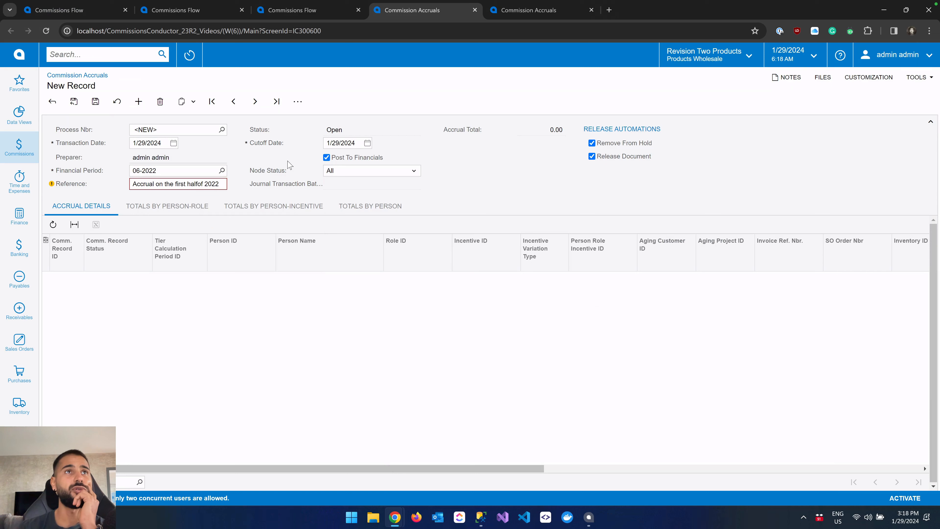
pyautogui.tripleClick(200, 183)
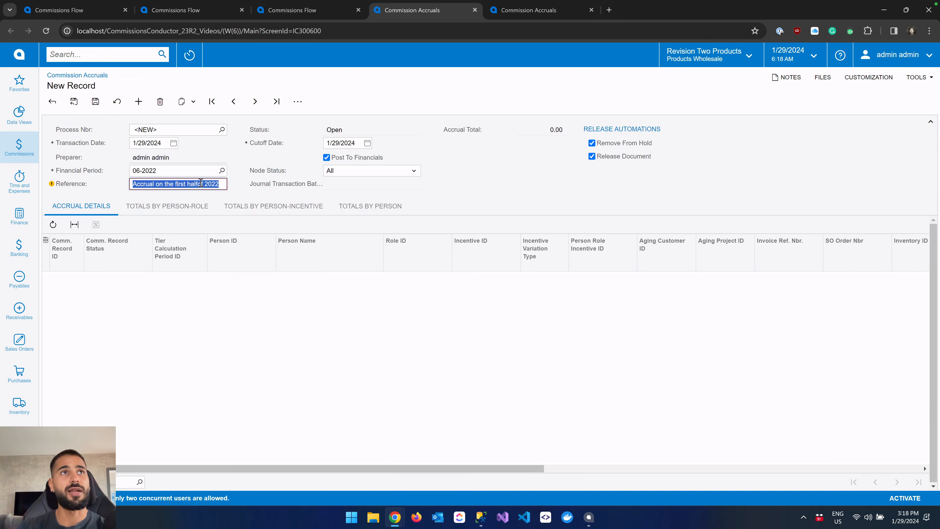
pyautogui.click(201, 183)
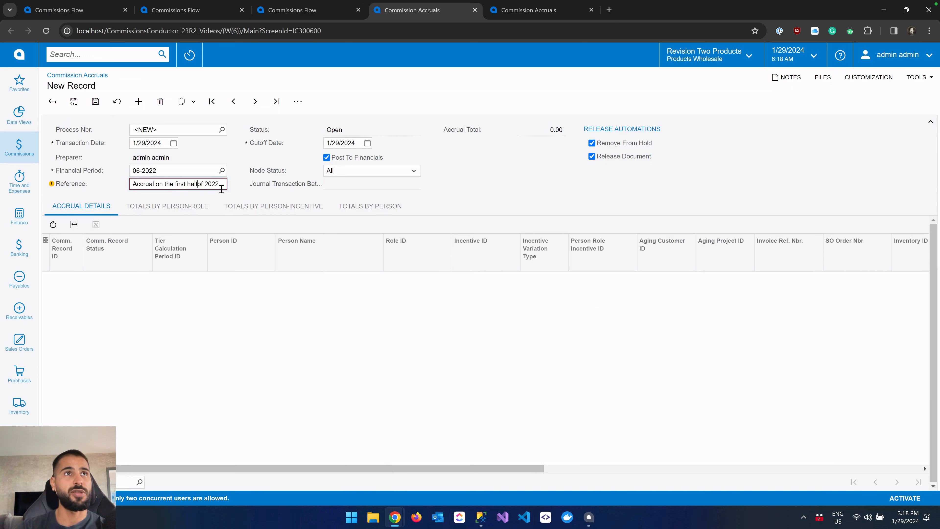
# Step: Set the accrual's cutoff date to 6/30/2022
pyautogui.click(368, 143)
pyautogui.click(370, 155)
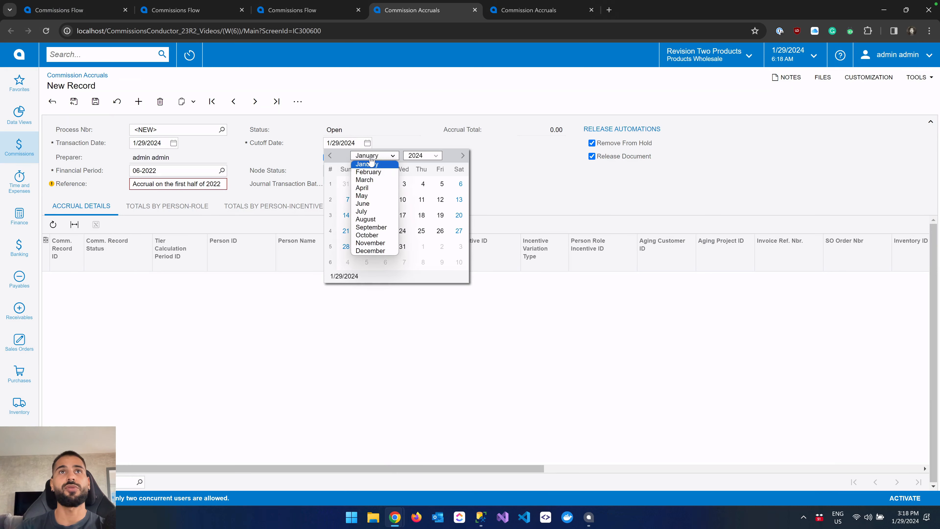
pyautogui.click(370, 203)
pyautogui.click(438, 156)
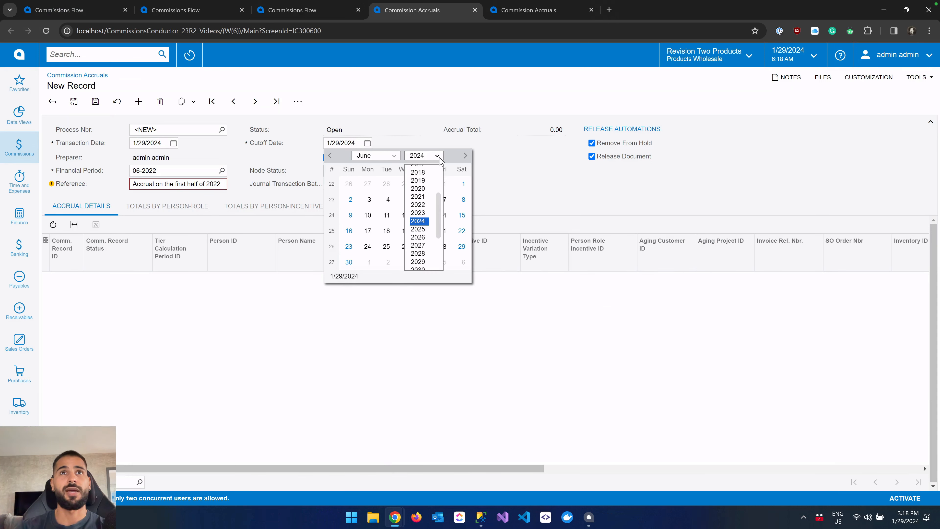
pyautogui.click(418, 204)
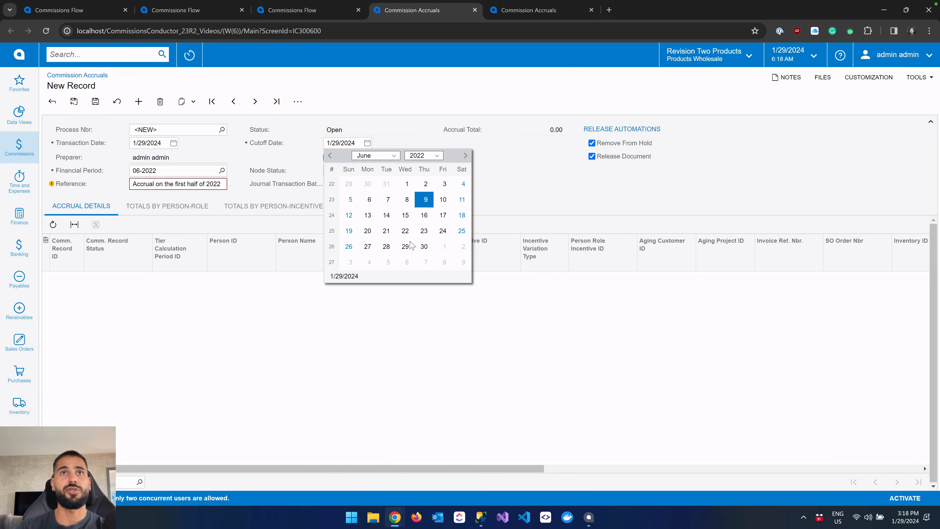
pyautogui.click(429, 249)
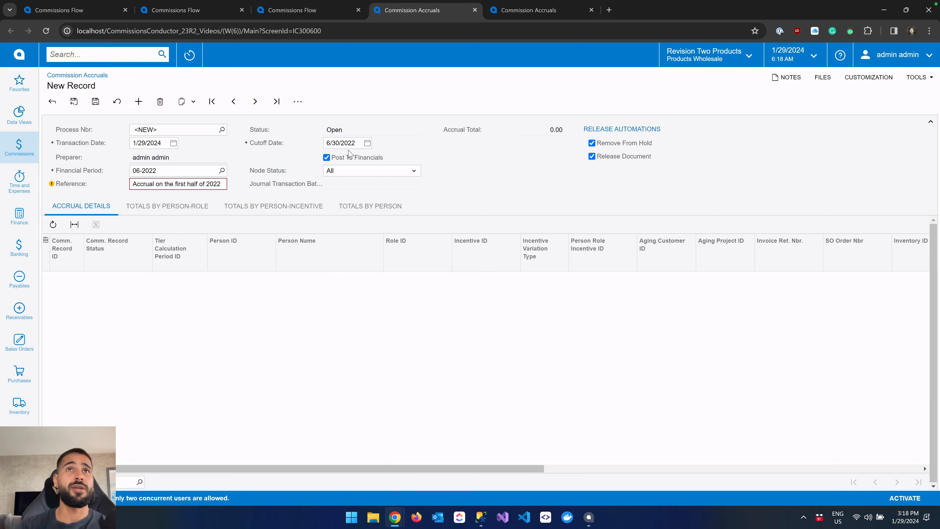
pyautogui.moveTo(325, 142); pyautogui.dragTo(359, 143)
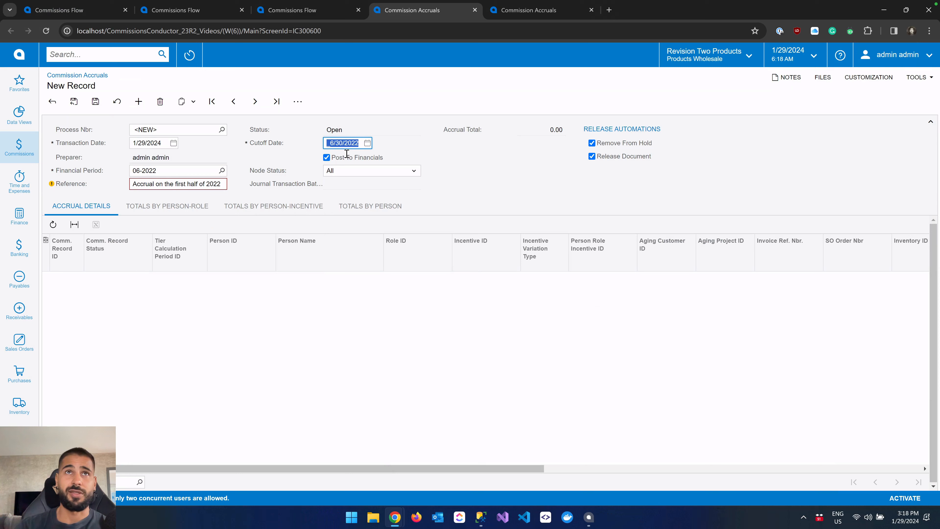
pyautogui.click(429, 123)
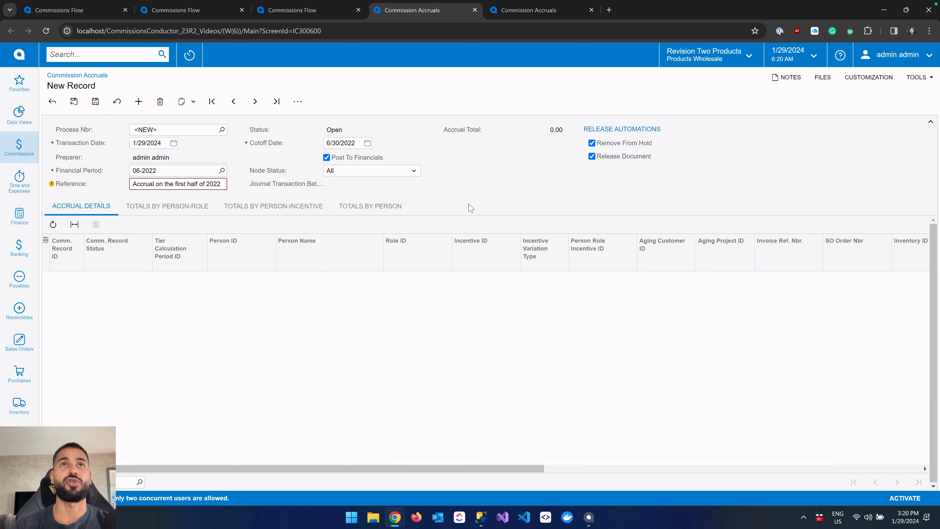
# Step: Inspect the Status field's element properties and review its possible drop-down values
pyautogui.keyDown('ctrl'); pyautogui.keyDown('alt'); pyautogui.click(350, 130); pyautogui.keyUp('alt'); pyautogui.keyUp('ctrl')
pyautogui.click(566, 270)
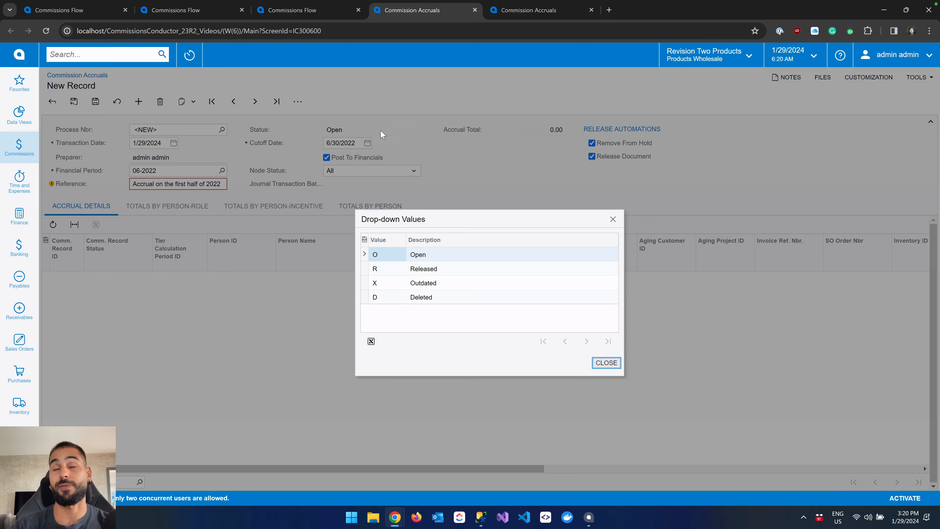
pyautogui.click(422, 268)
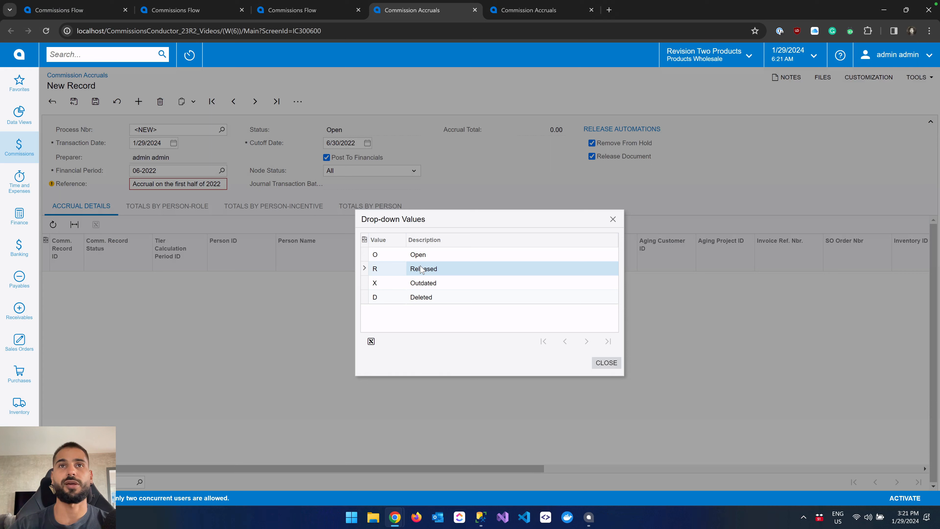
pyautogui.click(422, 283)
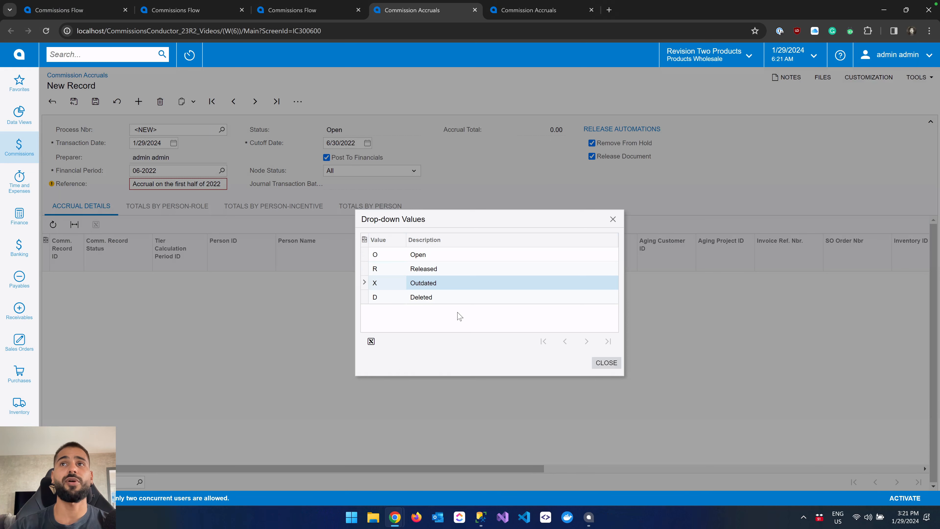
pyautogui.click(613, 219)
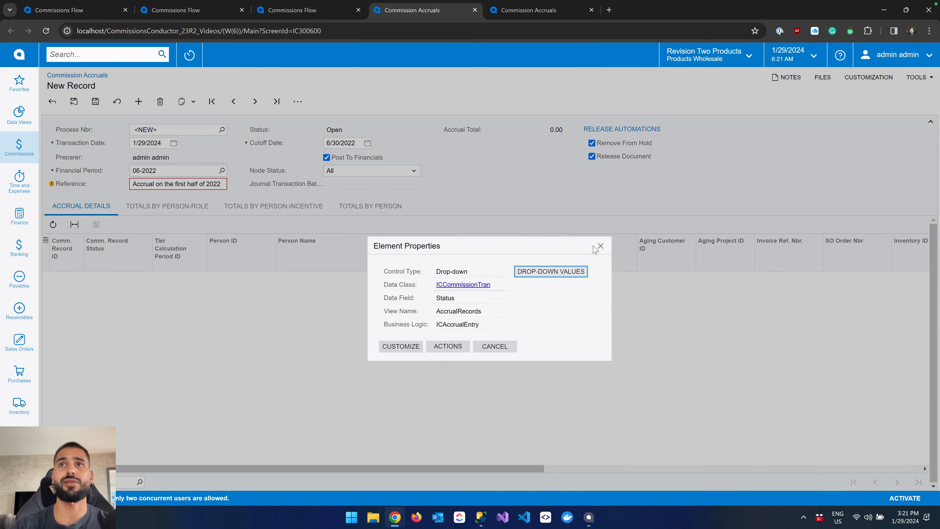
pyautogui.click(600, 246)
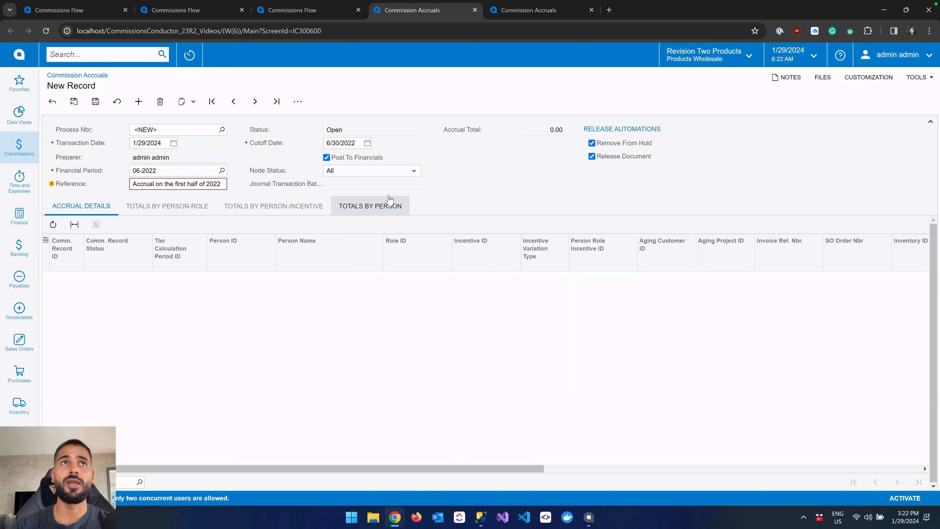
# Step: Review the Node Status options Active, Inactive and All, keeping All selected
pyautogui.click(360, 173)
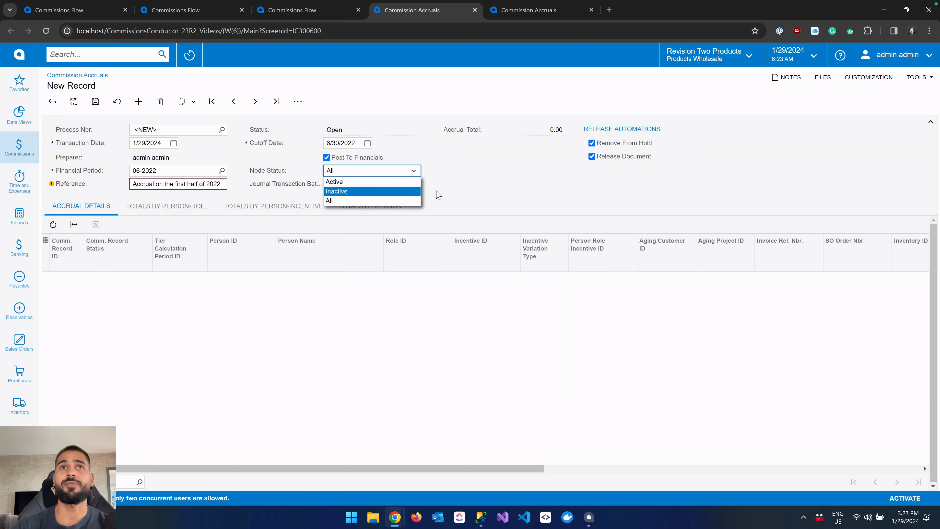
pyautogui.click(394, 201)
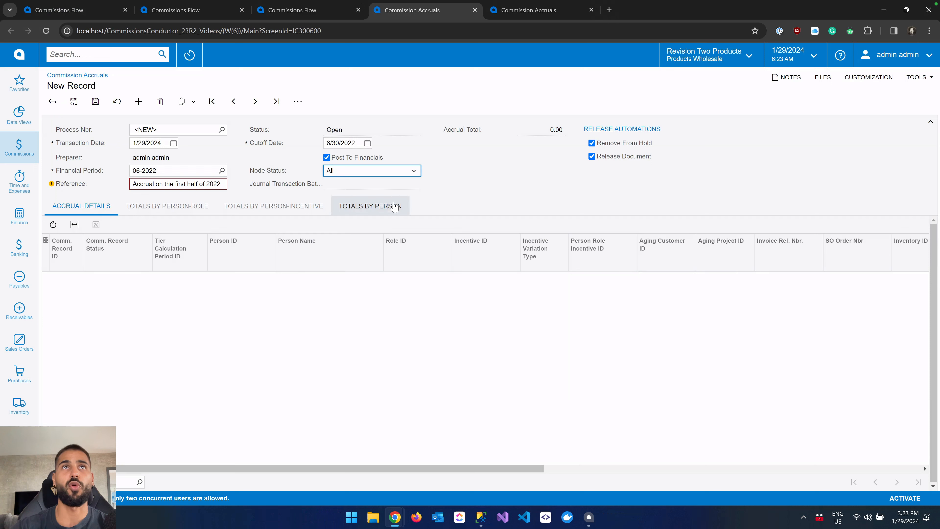
pyautogui.click(402, 172)
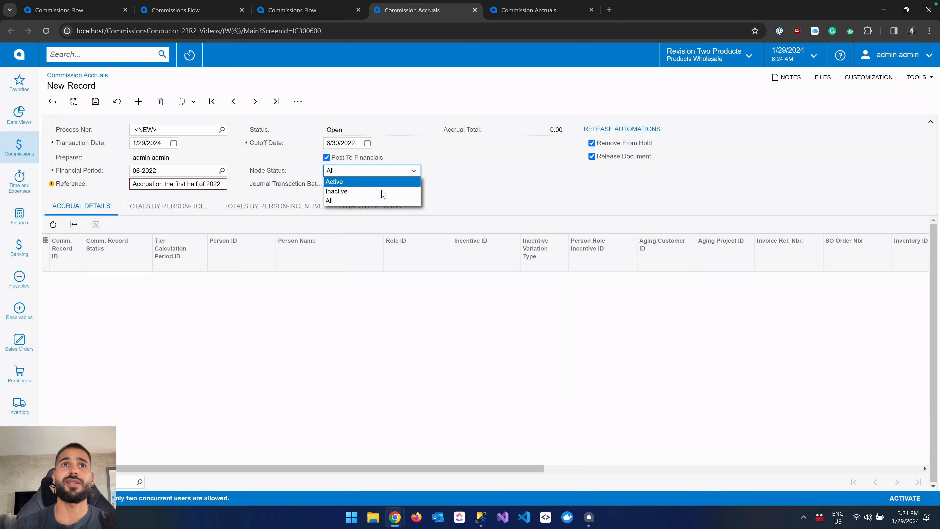
pyautogui.click(477, 171)
pyautogui.click(483, 171)
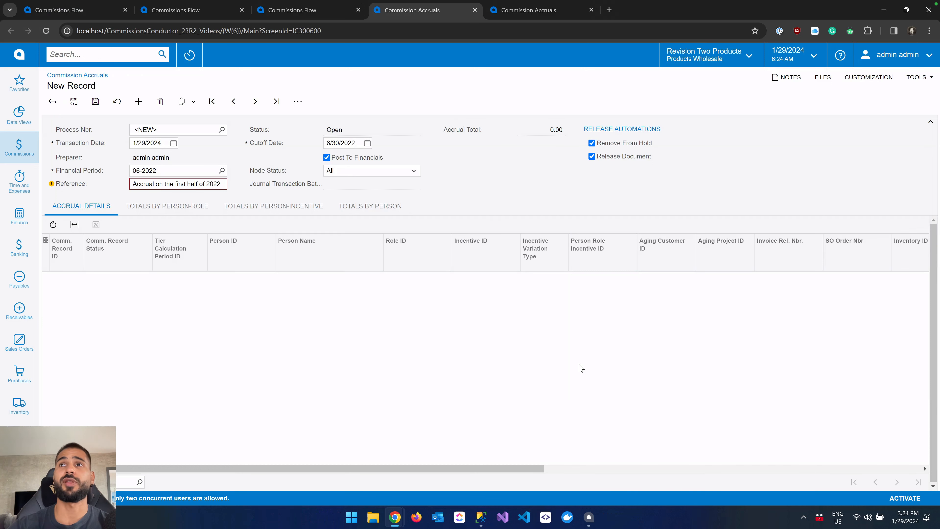
# Step: Examine the column headings across the empty accrual details grid
pyautogui.hscroll(5, 581, 368)
pyautogui.hscroll(5, 581, 368)
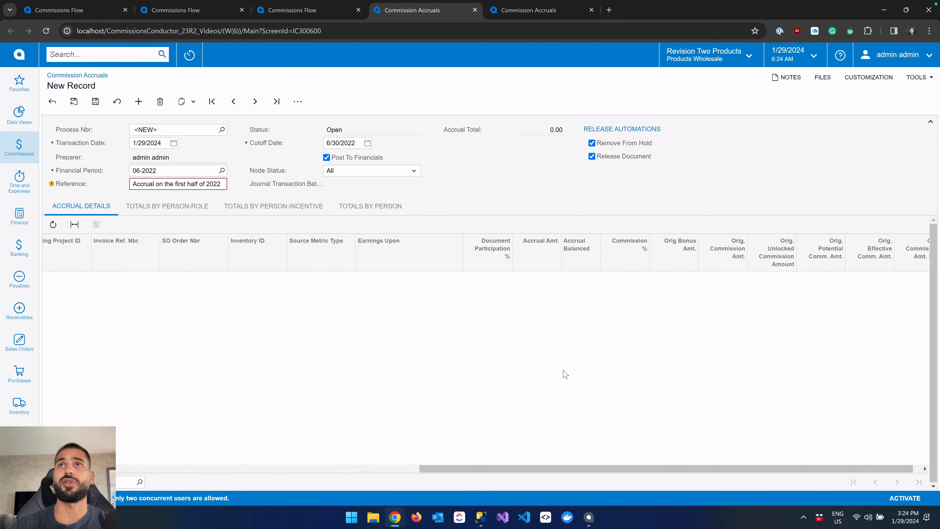
pyautogui.moveTo(516, 469); pyautogui.dragTo(186, 422)
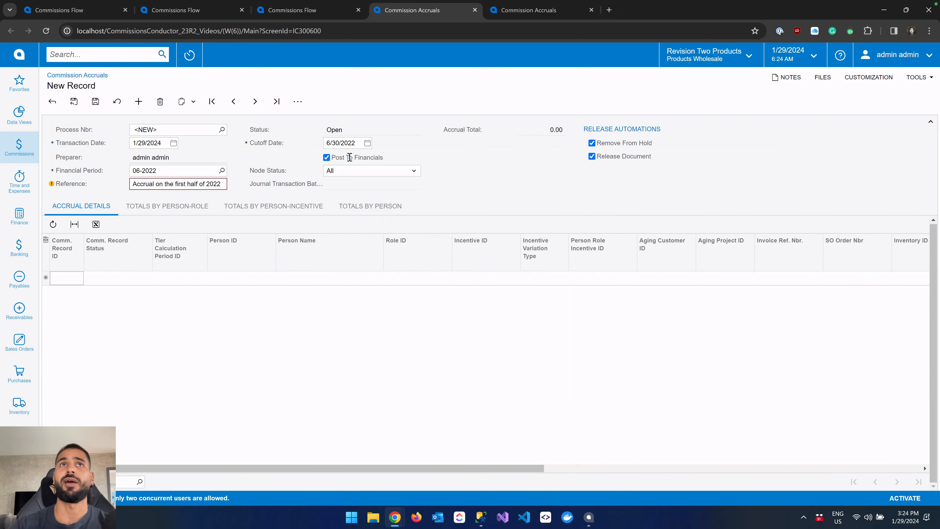
# Step: Toggle Post To Financials and Remove From Hold off and back on, and re-enable Release Document
pyautogui.click(326, 157)
pyautogui.click(326, 158)
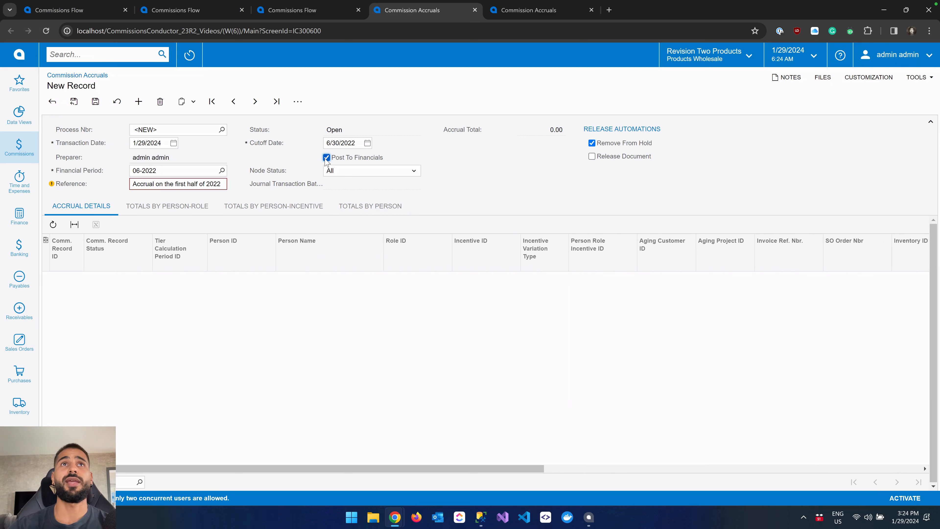
pyautogui.click(326, 158)
pyautogui.click(326, 158)
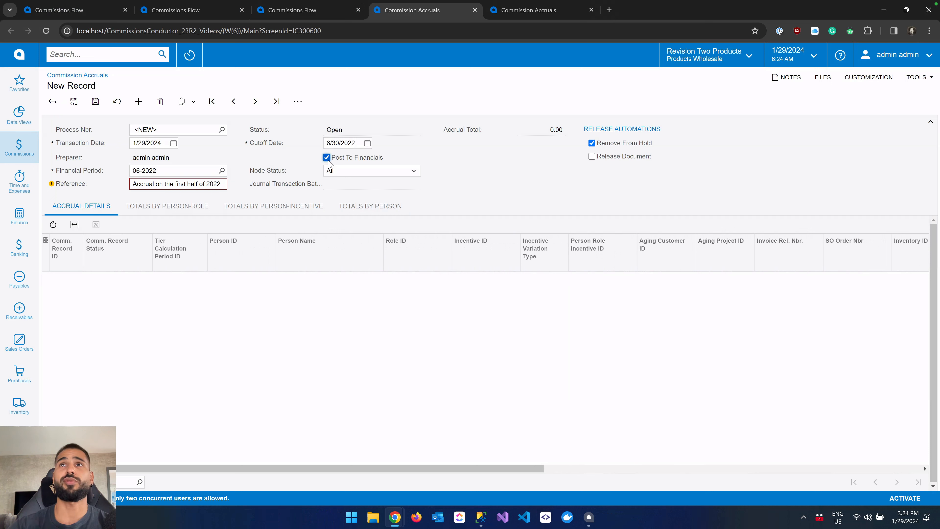
pyautogui.click(592, 143)
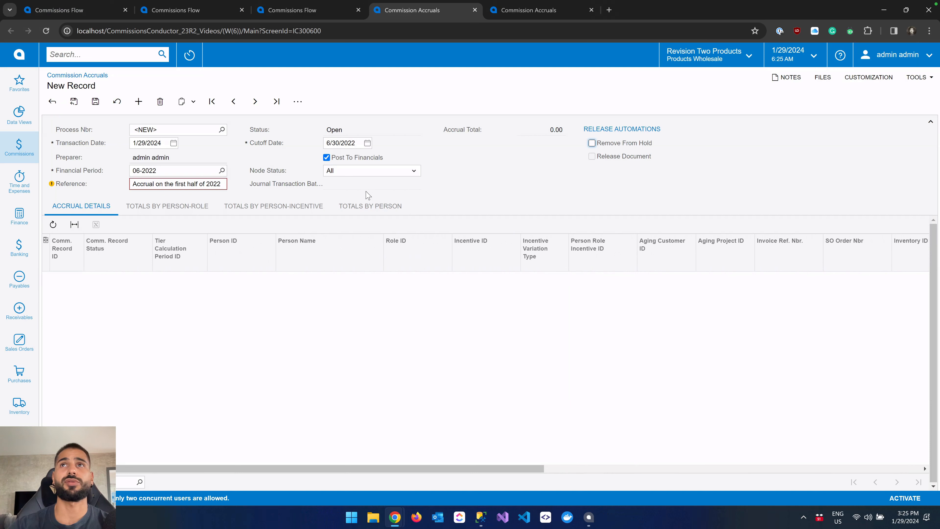
pyautogui.click(592, 143)
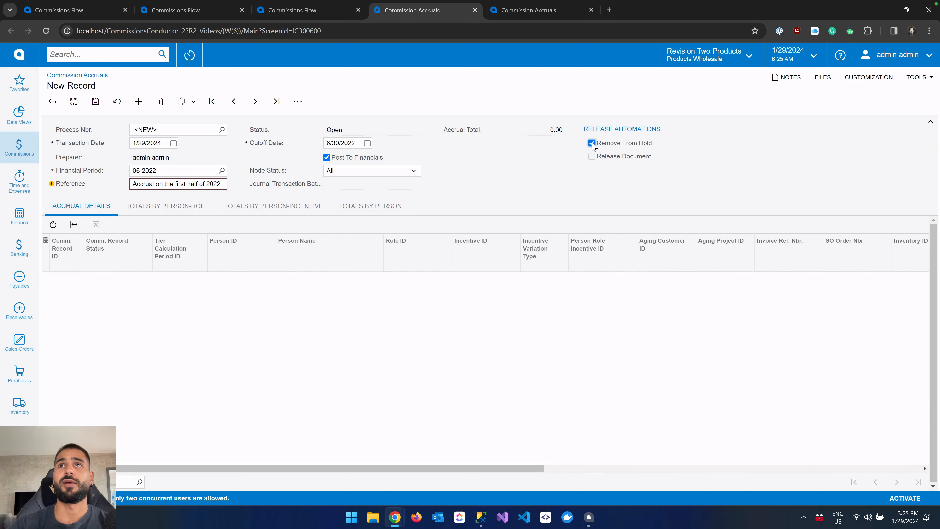
pyautogui.click(592, 157)
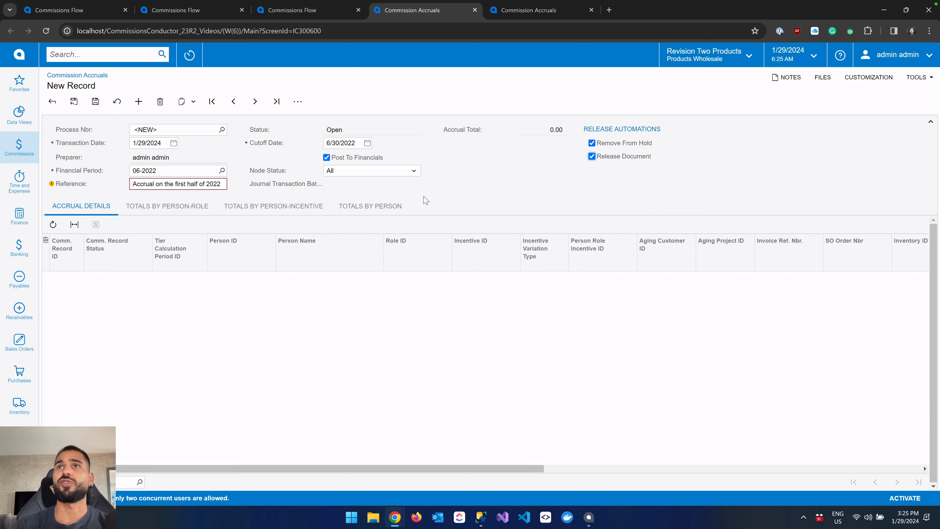
# Step: Save the new accrual and load the commission records into it
pyautogui.click(96, 102)
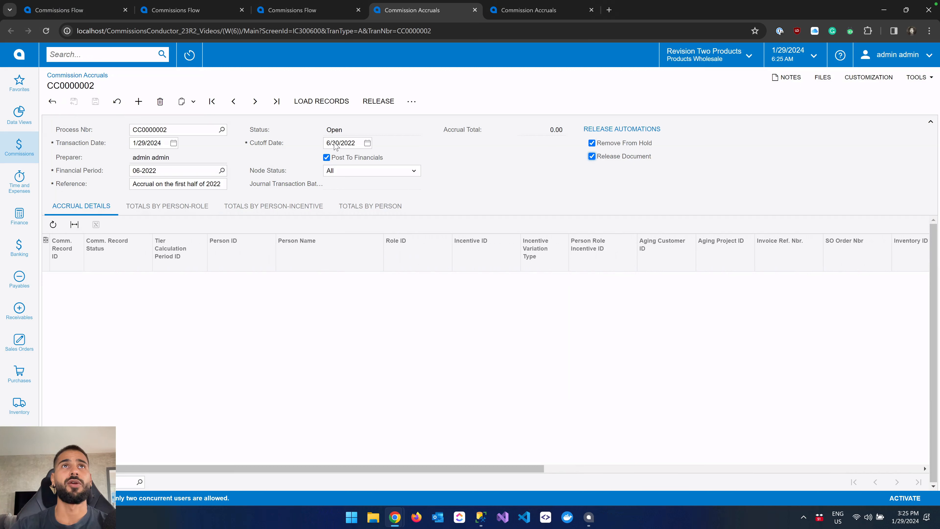
pyautogui.click(324, 104)
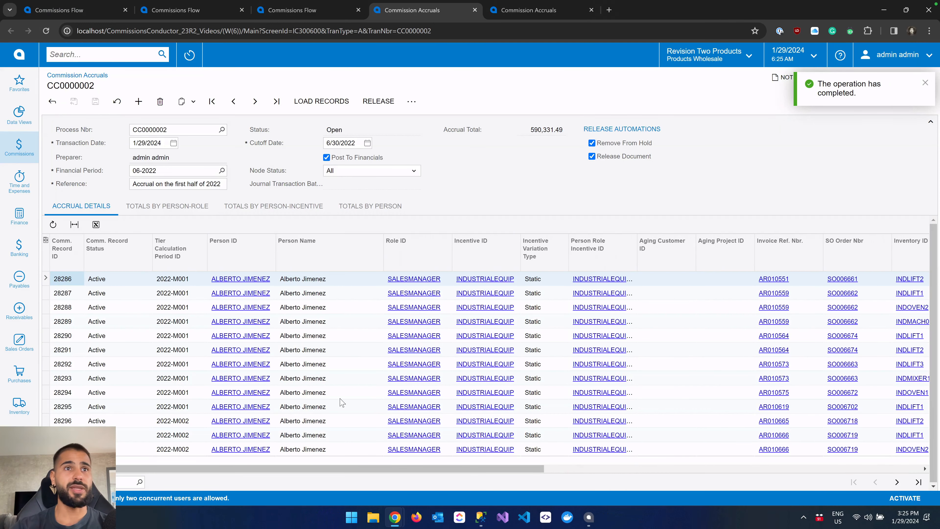
# Step: Examine the loaded accrual details across the calculation period, person, role, incentive, invoice, sales order and inventory columns
pyautogui.hscroll(3, 340, 400)
pyautogui.hscroll(-3, 340, 400)
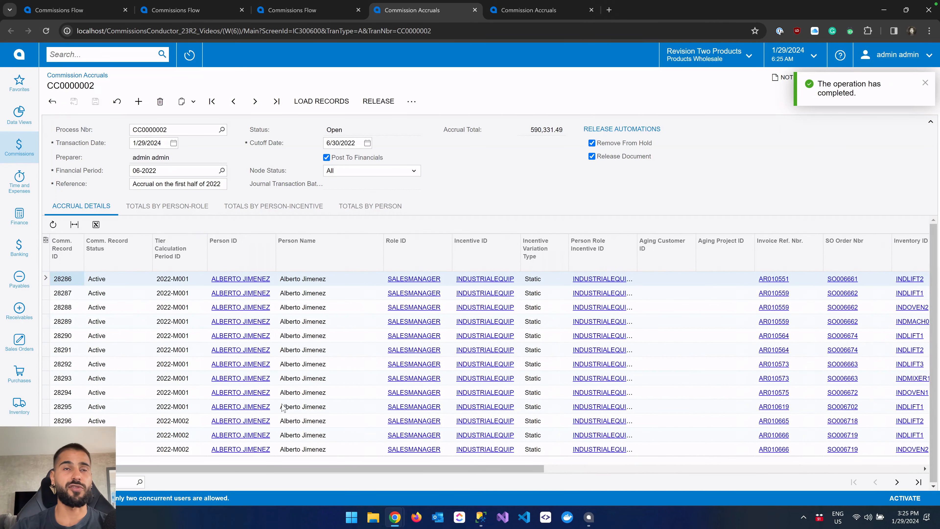
pyautogui.click(96, 224)
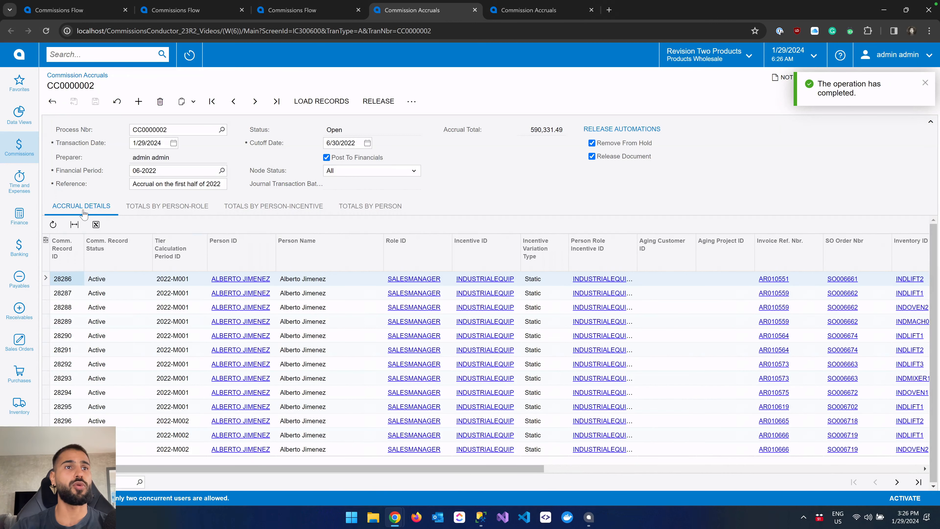
pyautogui.hscroll(1, 137, 359)
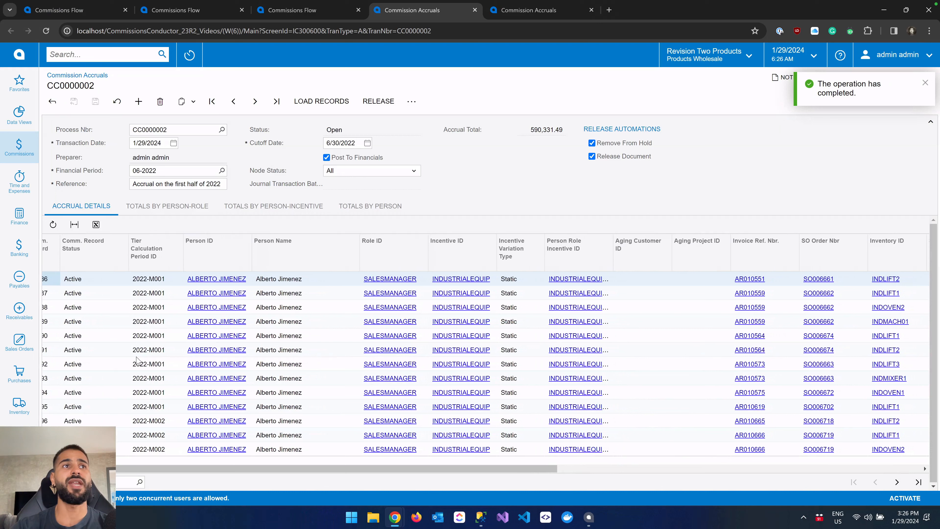
pyautogui.hscroll(1, 136, 359)
pyautogui.hscroll(3, 137, 359)
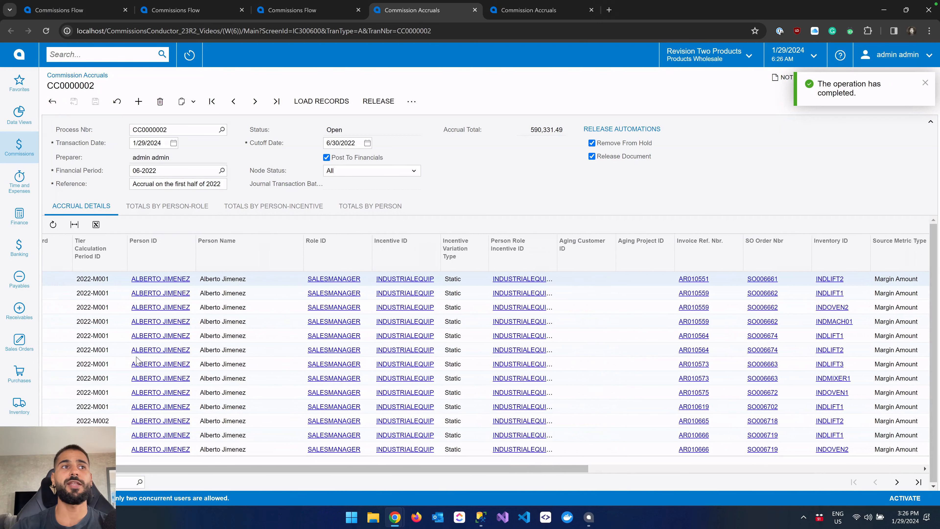
pyautogui.hscroll(5, 137, 359)
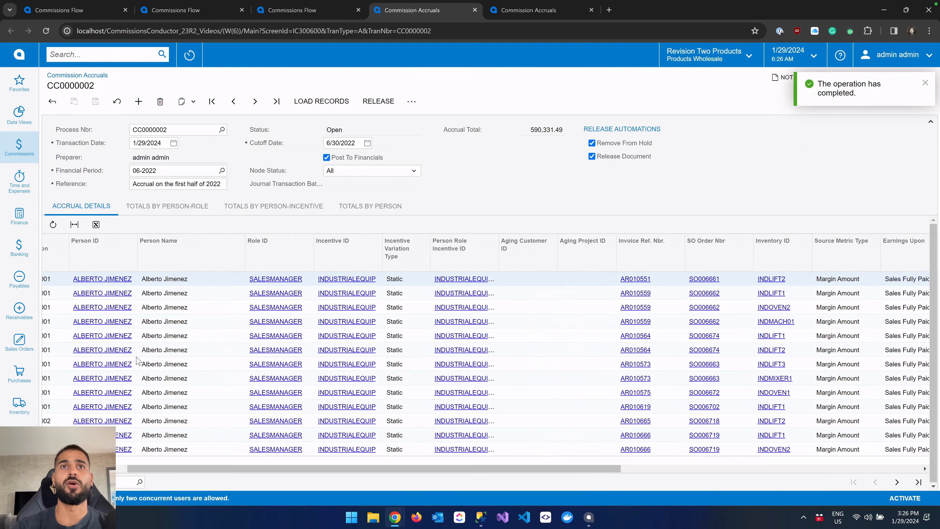
pyautogui.hscroll(2, 137, 359)
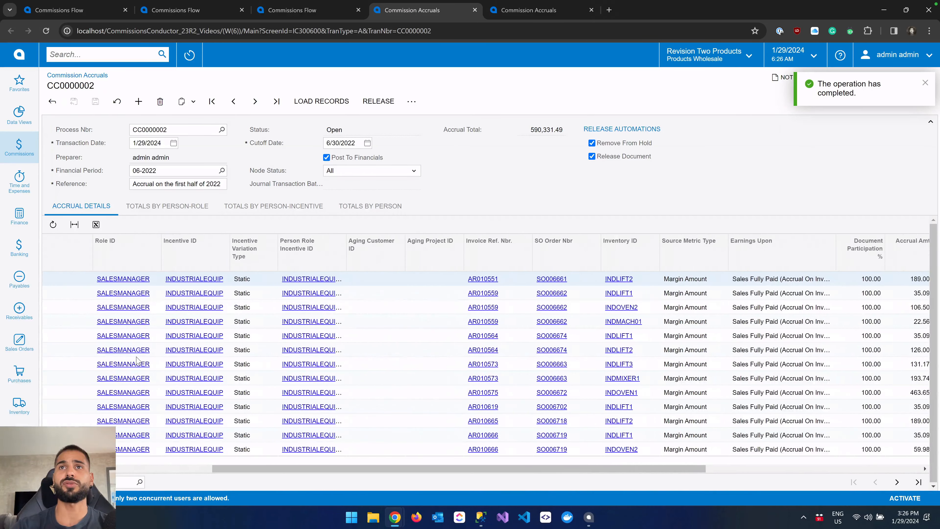
pyautogui.hscroll(-10, 342, 331)
pyautogui.hscroll(-2, 343, 330)
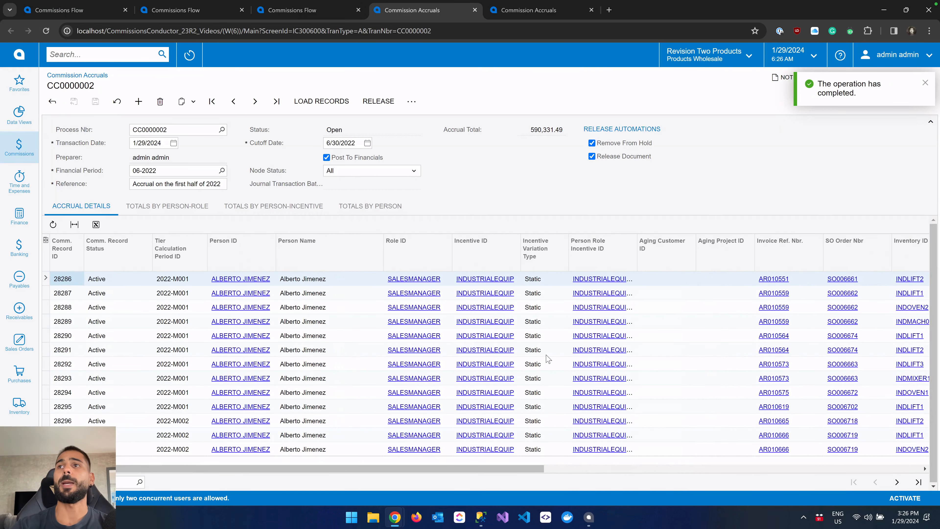
pyautogui.hscroll(5, 548, 359)
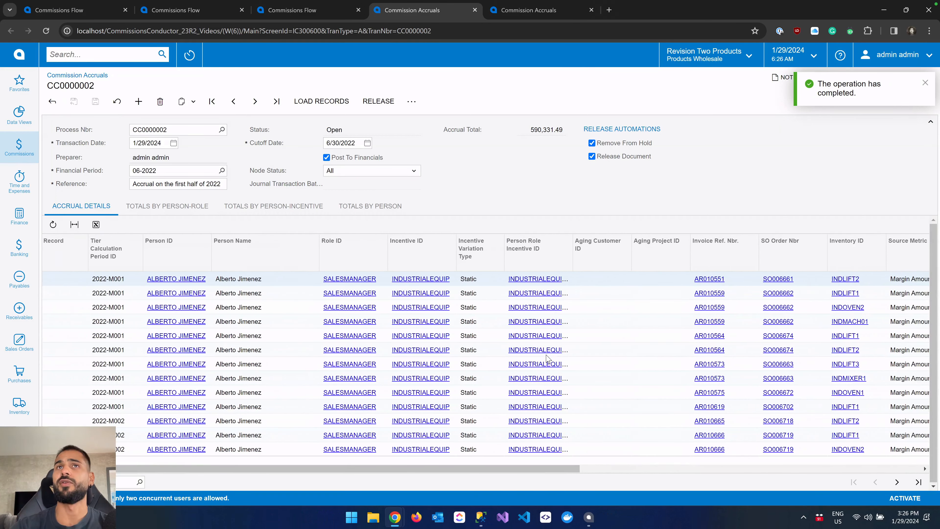
pyautogui.hscroll(5, 548, 358)
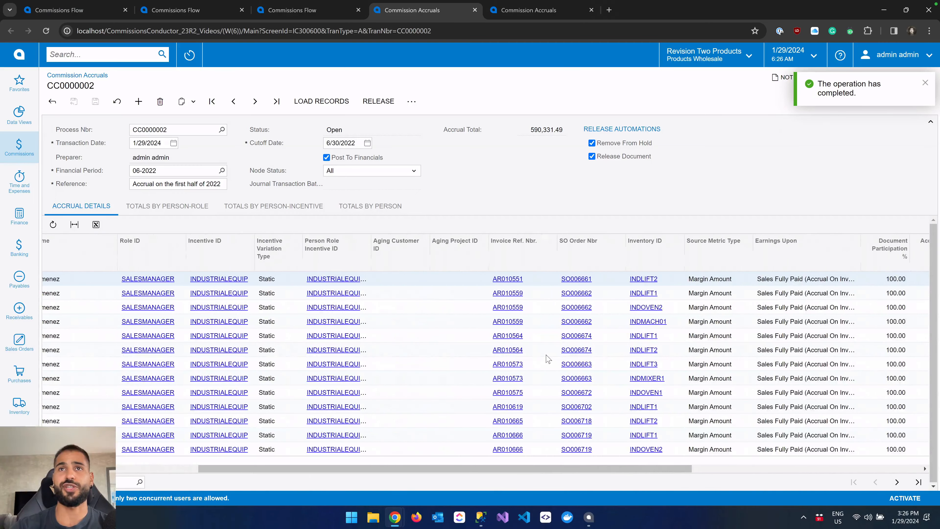
pyautogui.hscroll(-10, 413, 324)
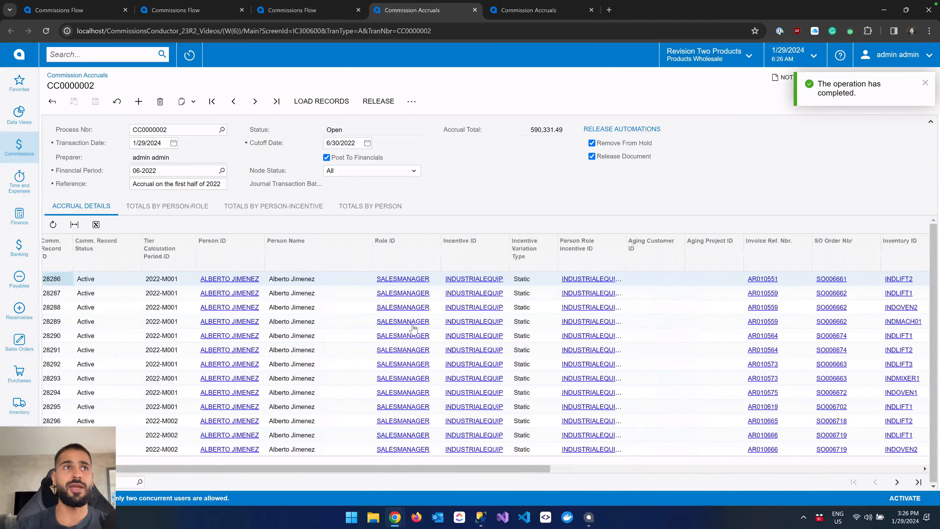
# Step: Check the Tier Calculation Period ID sort and filter options, and review the accrual and original commission amount columns
pyautogui.click(202, 239)
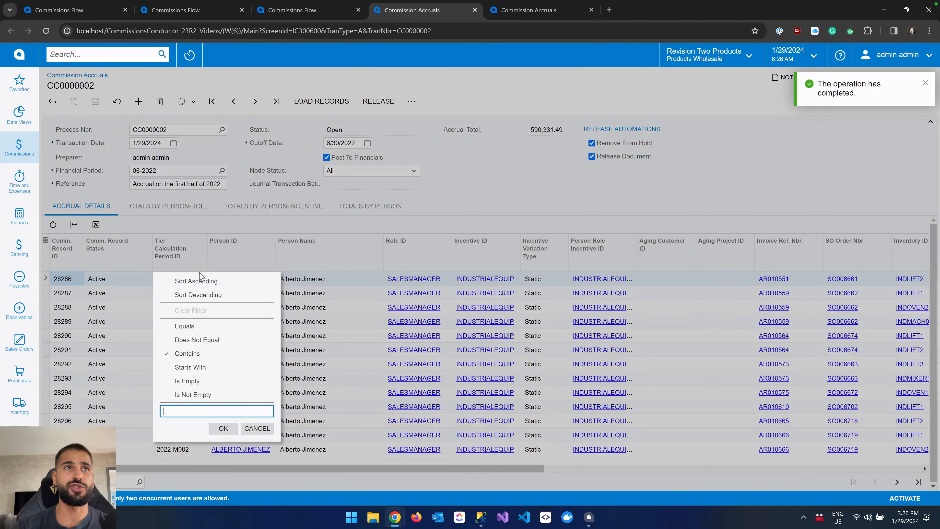
pyautogui.click(521, 195)
pyautogui.hscroll(6, 771, 341)
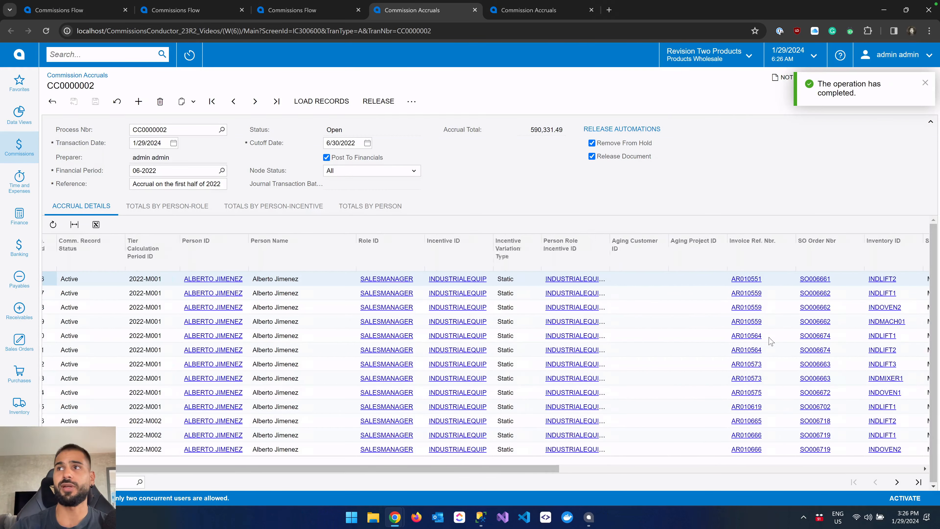
pyautogui.hscroll(12, 770, 341)
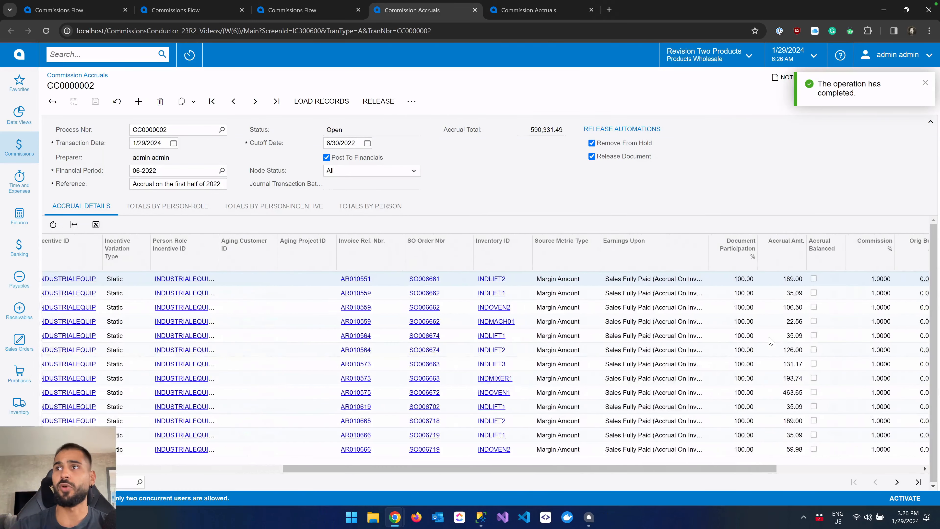
pyautogui.hscroll(-5, 770, 341)
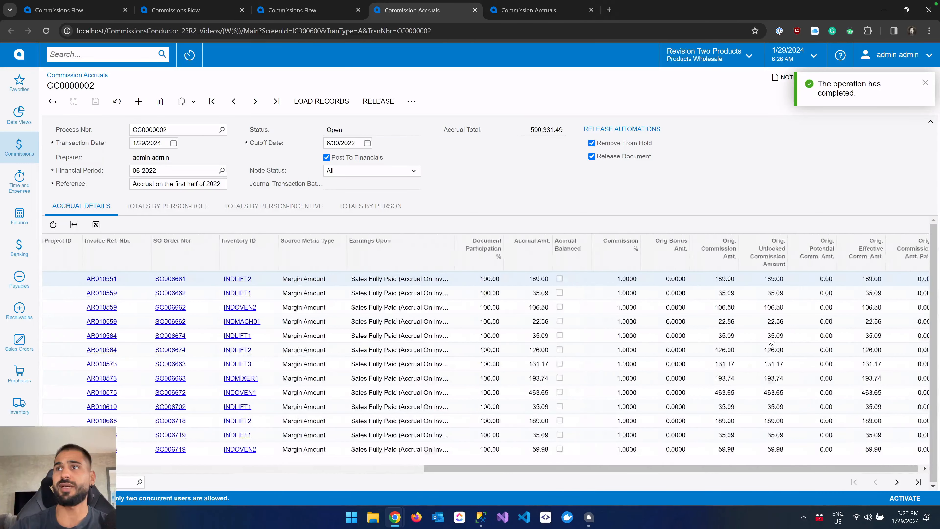
# Step: Sort the accrual details by Person Name in descending order
pyautogui.hscroll(-10, 770, 340)
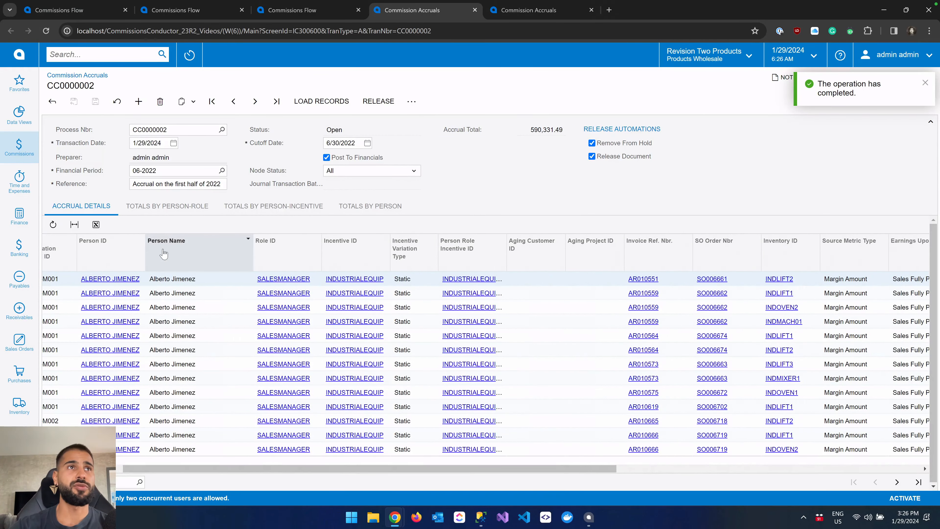
pyautogui.click(175, 251)
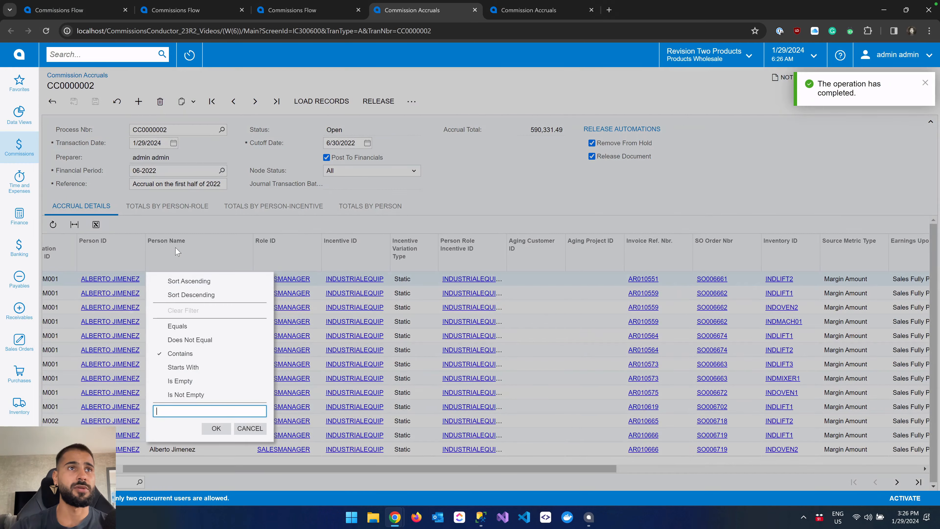
pyautogui.click(195, 296)
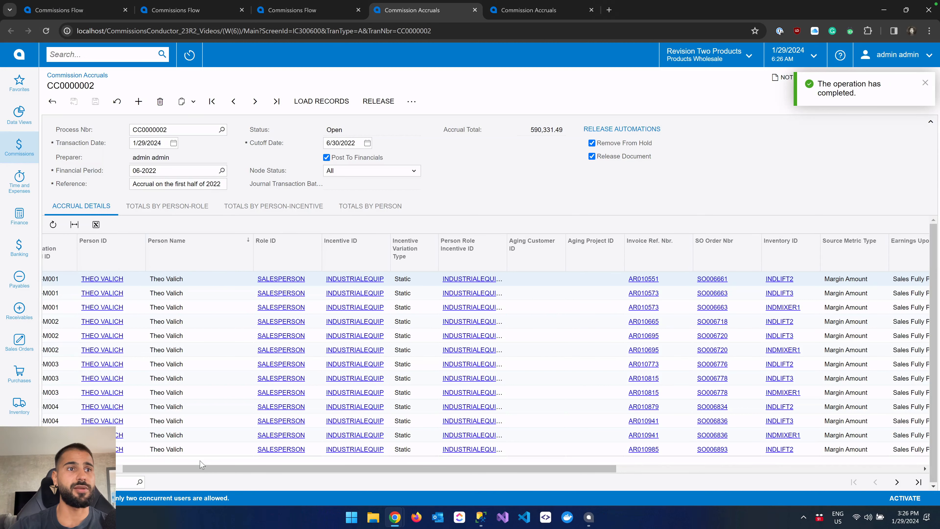
# Step: Sort the accrual details by Tier Calculation Period ID, first descending and finally ascending, to check the first and last periods
pyautogui.moveTo(188, 470); pyautogui.dragTo(183, 471)
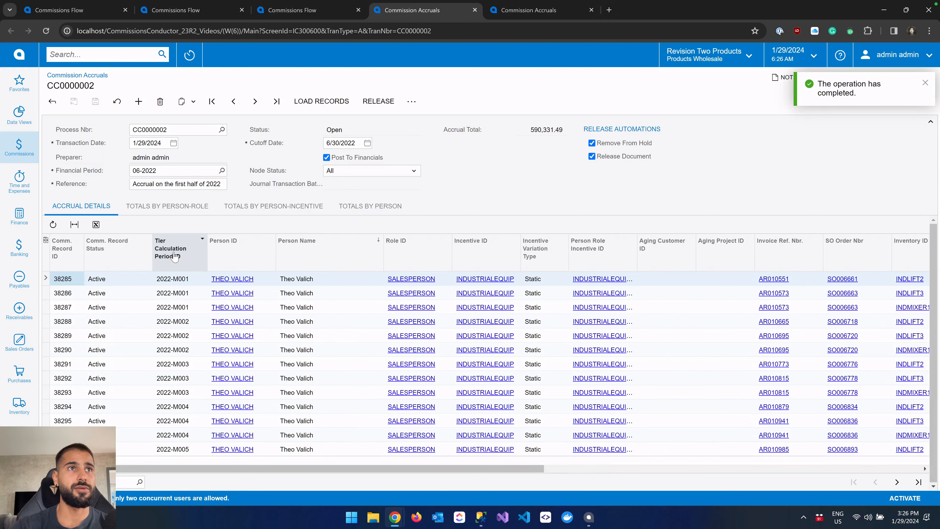
pyautogui.click(202, 239)
pyautogui.click(200, 299)
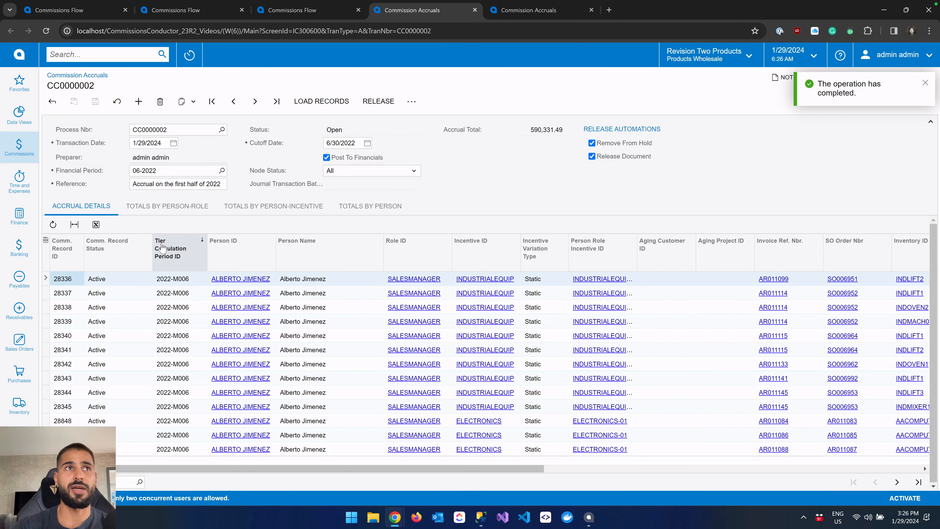
pyautogui.click(188, 266)
pyautogui.click(200, 284)
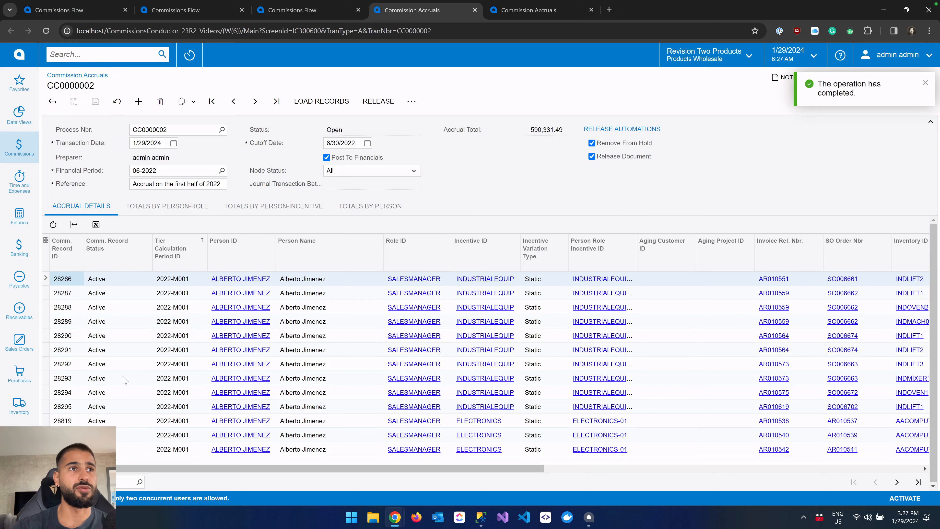
# Step: Recheck the Node Status choices on the loaded accrual, leaving All in place
pyautogui.click(413, 172)
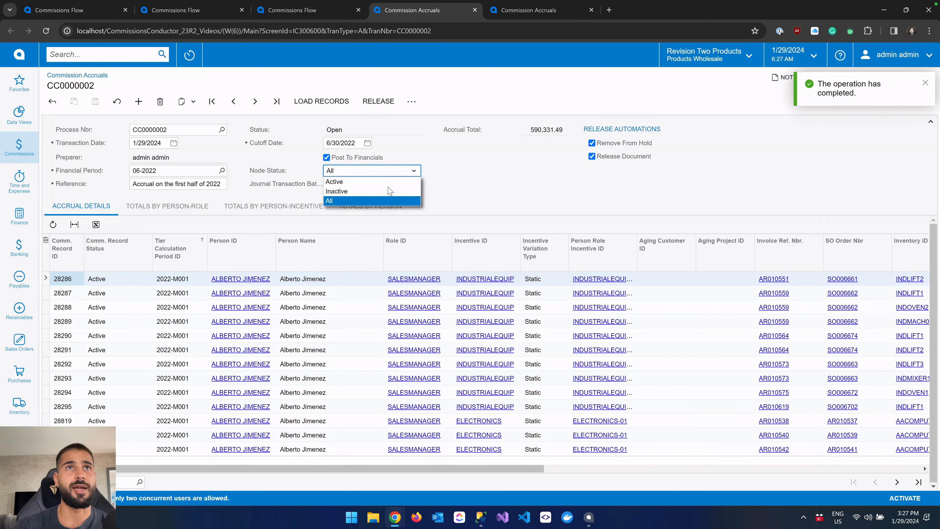
pyautogui.click(510, 188)
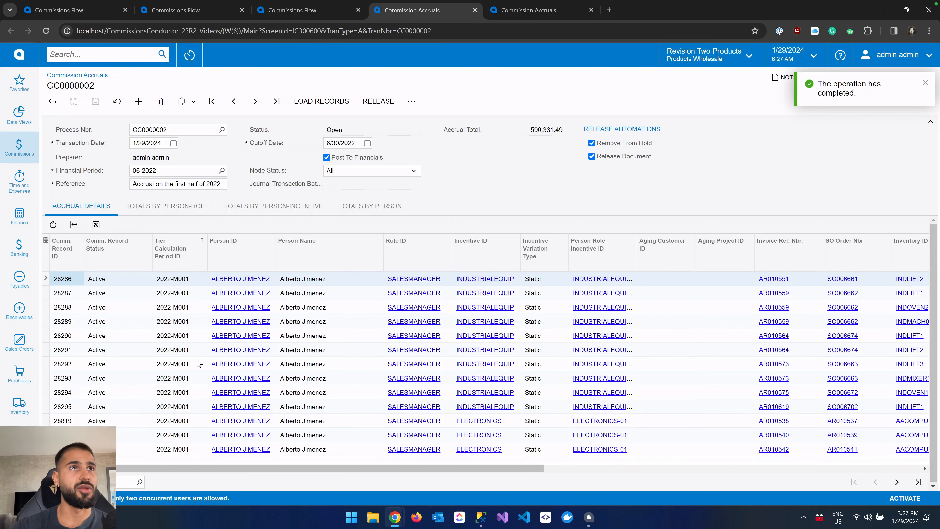
# Step: Widen the Person Role Incentive ID column to fit its full values and check the first row's role incentive
pyautogui.hscroll(1, 198, 363)
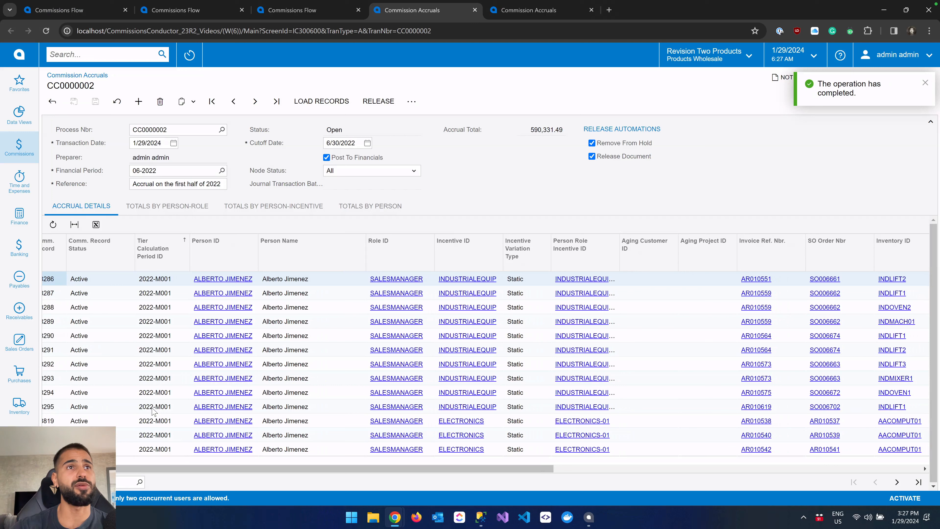
pyautogui.hscroll(5, 327, 352)
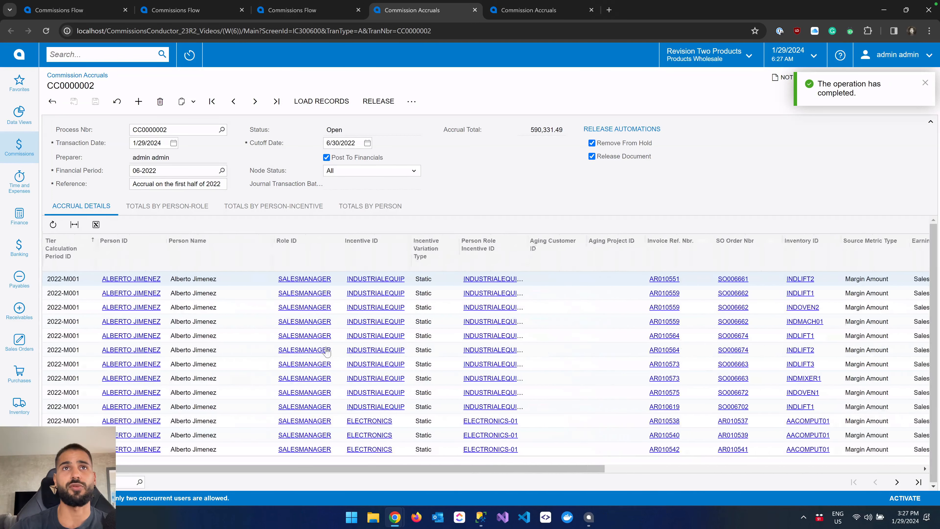
pyautogui.hscroll(4, 370, 381)
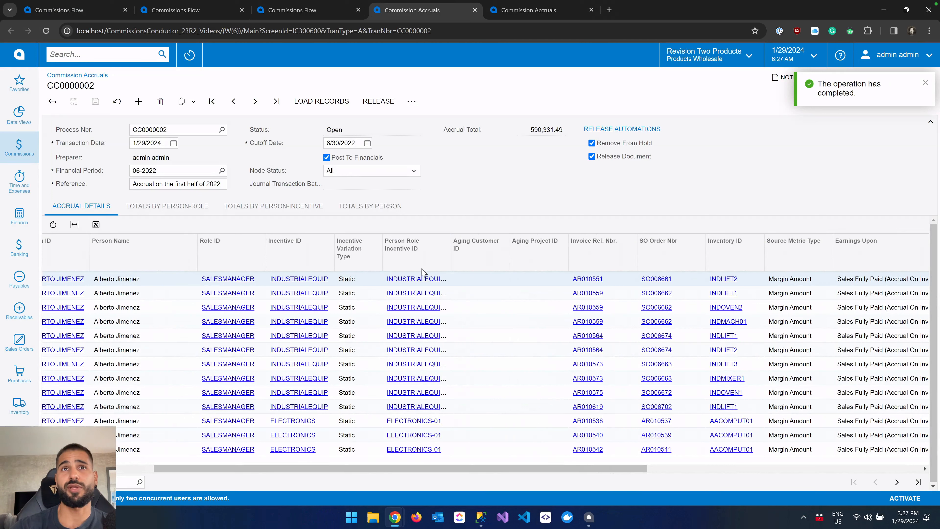
pyautogui.moveTo(451, 255); pyautogui.dragTo(491, 255)
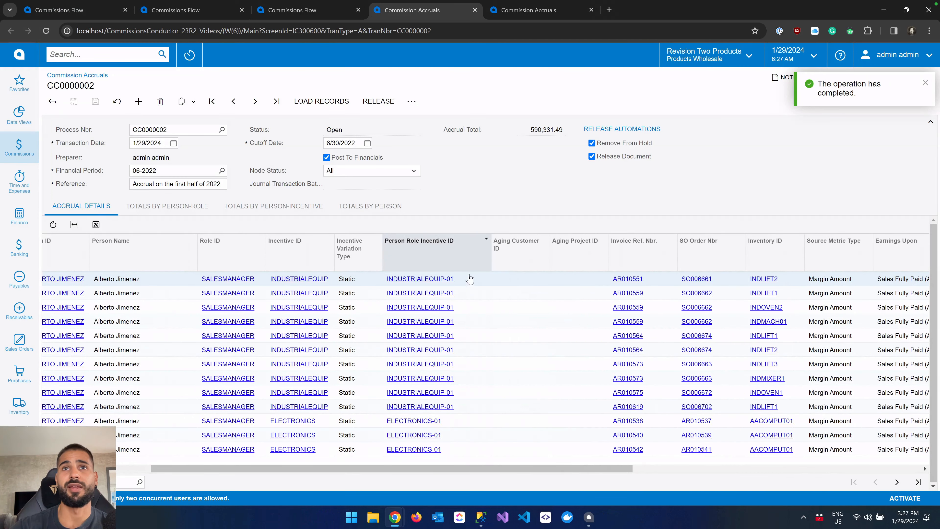
pyautogui.click(441, 283)
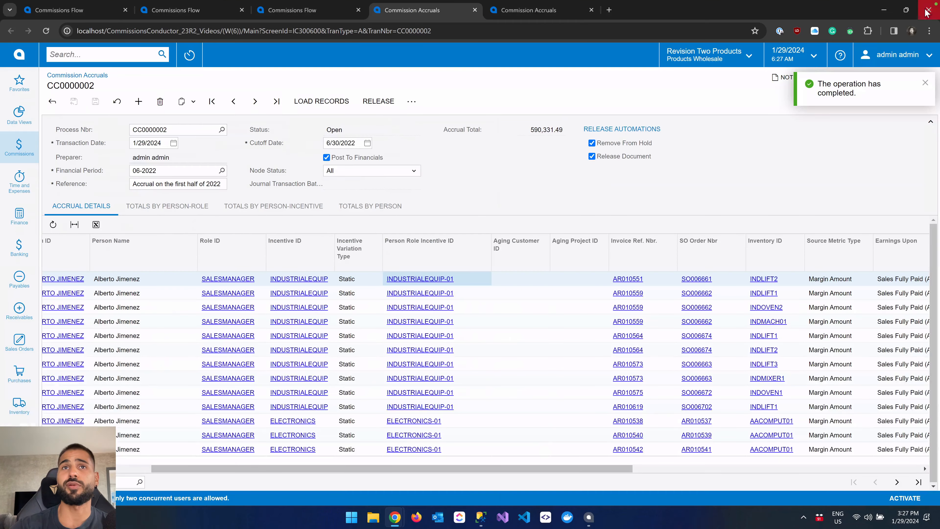
pyautogui.hscroll(2, 632, 366)
pyautogui.hscroll(-2, 313, 350)
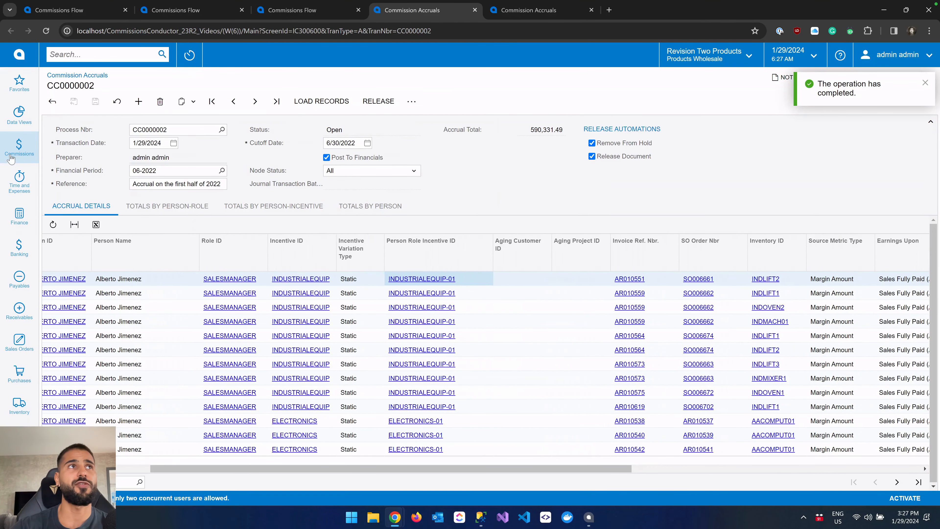
pyautogui.click(17, 148)
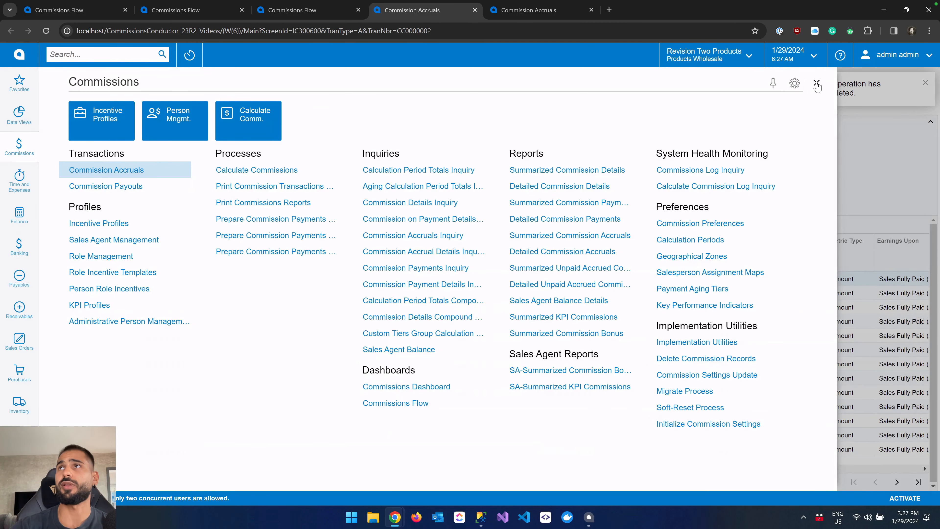
pyautogui.click(848, 165)
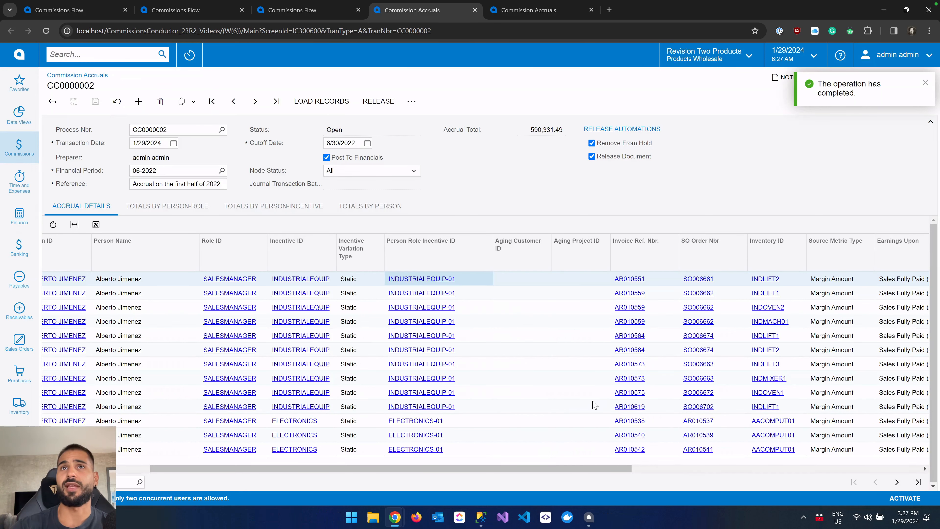
# Step: Widen the Earnings Upon column in the accrual details to fit its full text
pyautogui.hscroll(5, 594, 405)
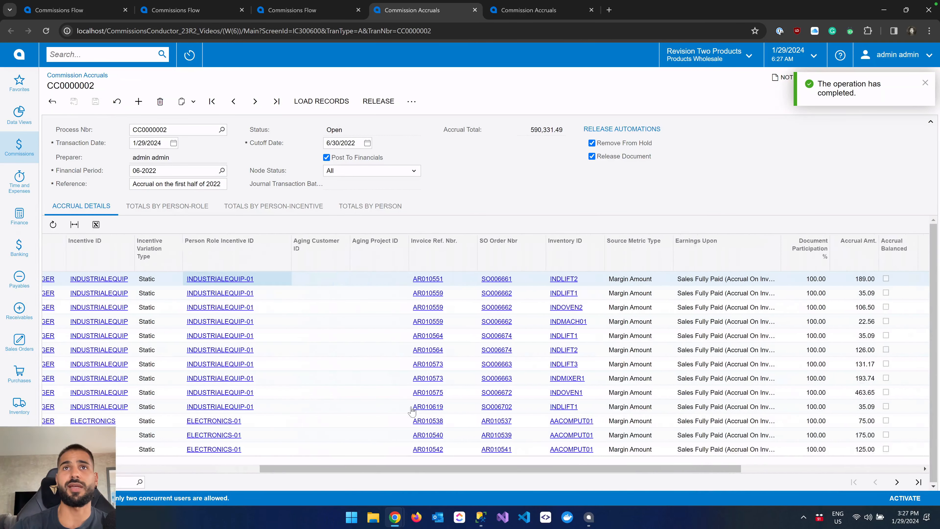
pyautogui.hscroll(5, 411, 411)
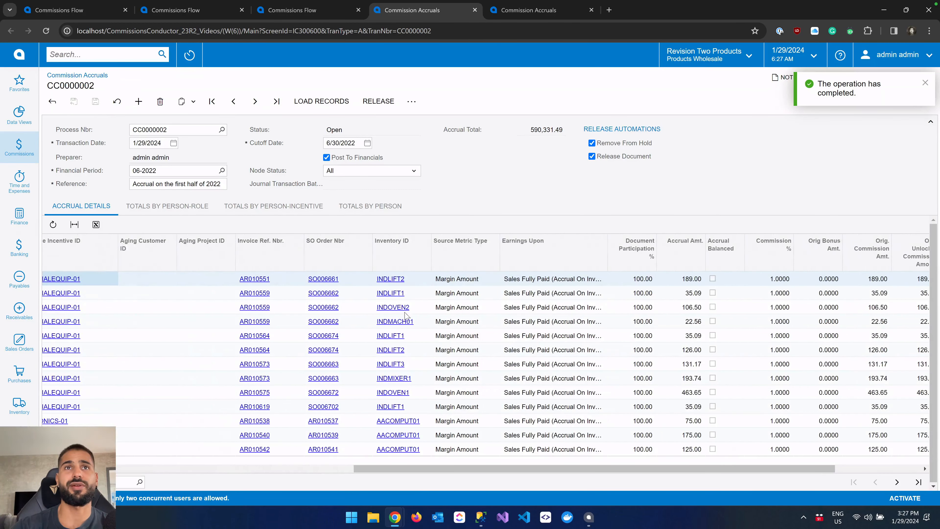
pyautogui.hscroll(4, 529, 410)
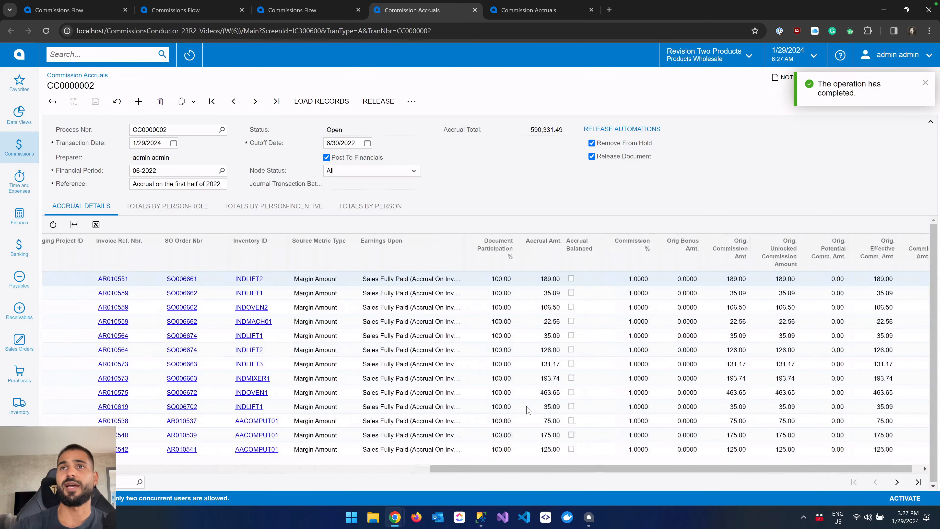
pyautogui.hscroll(1, 529, 409)
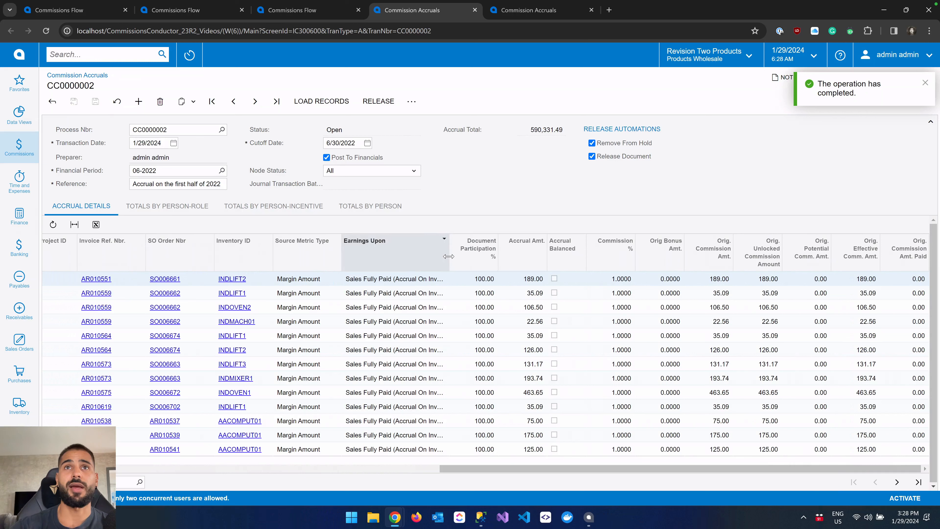
pyautogui.moveTo(449, 256); pyautogui.dragTo(483, 255)
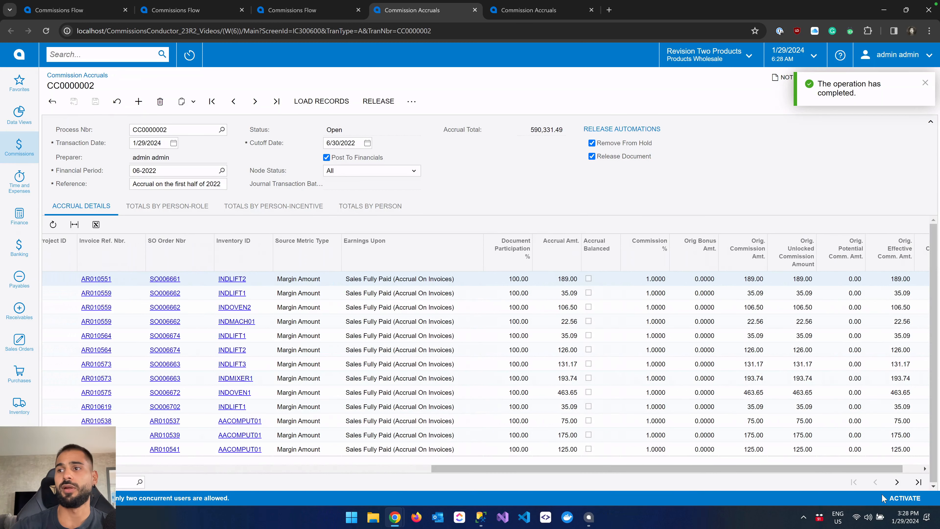
# Step: View the invoice linked to the first accrual record, and return to the accrual details
pyautogui.click(897, 481)
pyautogui.click(875, 481)
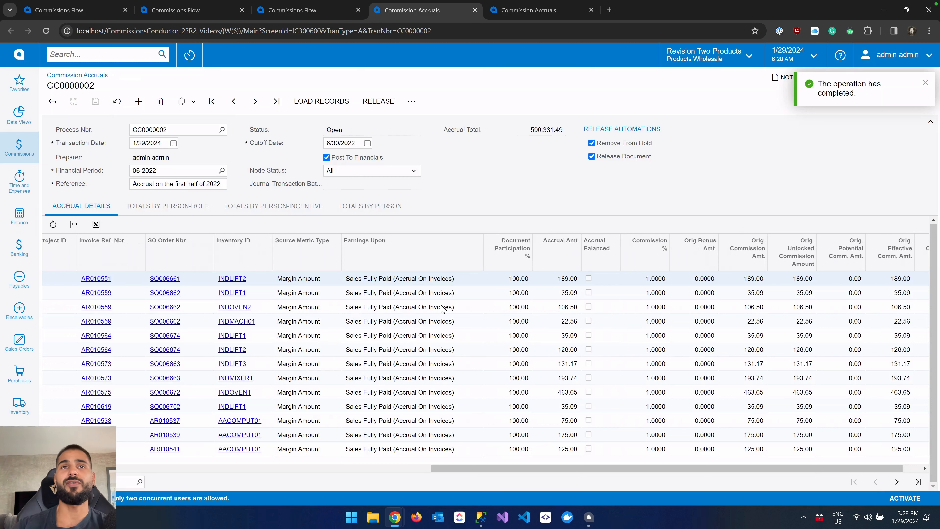
pyautogui.click(97, 279)
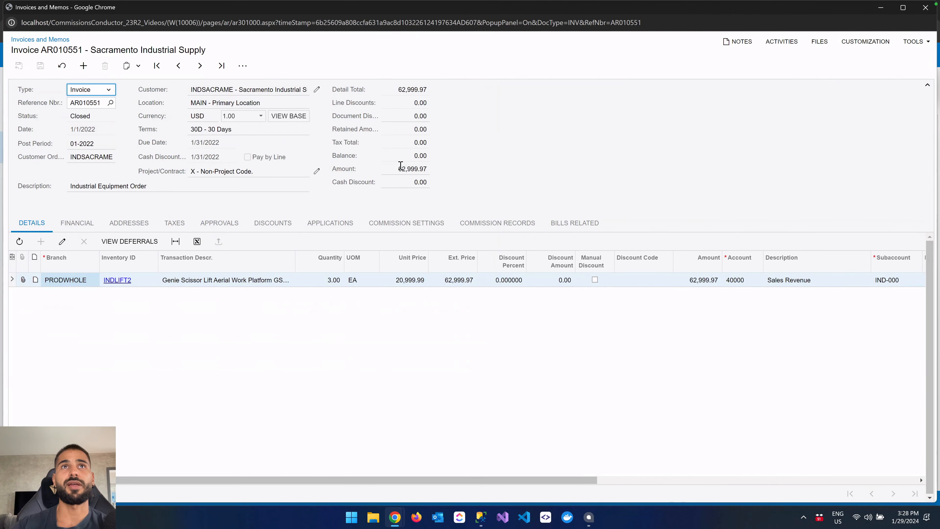
pyautogui.click(925, 7)
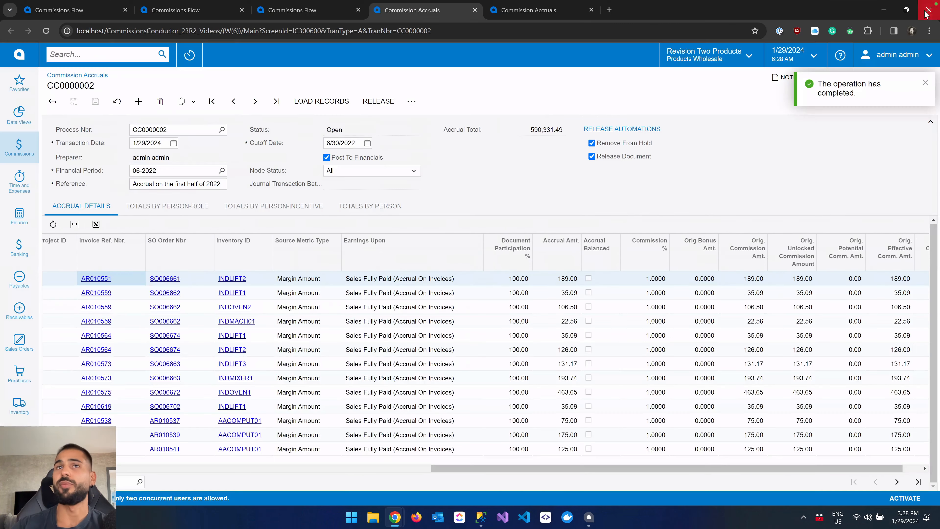
# Step: Review the accrual and original commission amount columns against the document's Accrual Total
pyautogui.hscroll(1, 569, 360)
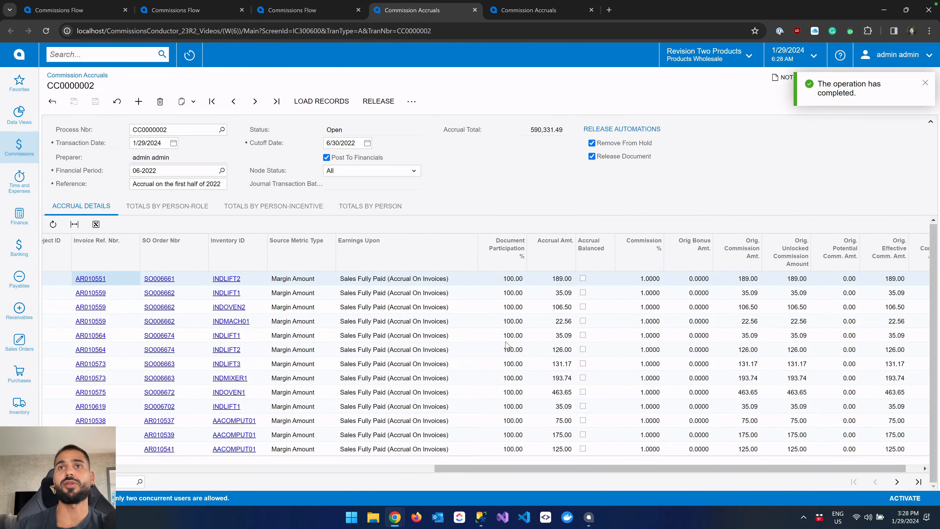
pyautogui.hscroll(1, 506, 347)
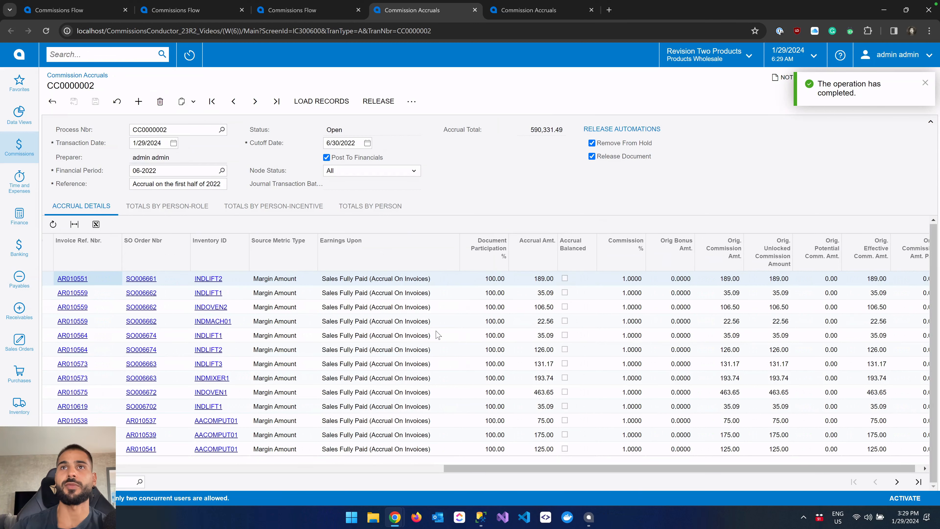
pyautogui.hscroll(1, 433, 330)
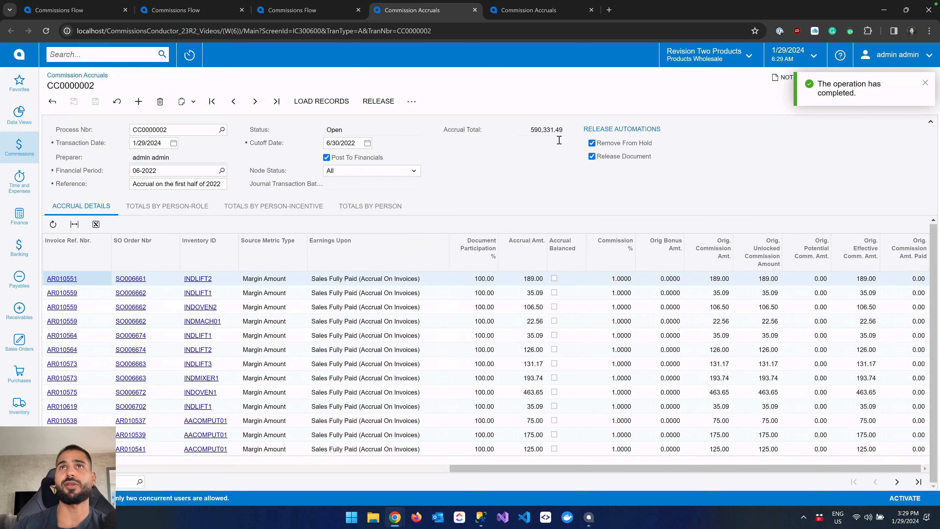
pyautogui.moveTo(564, 133); pyautogui.dragTo(557, 151)
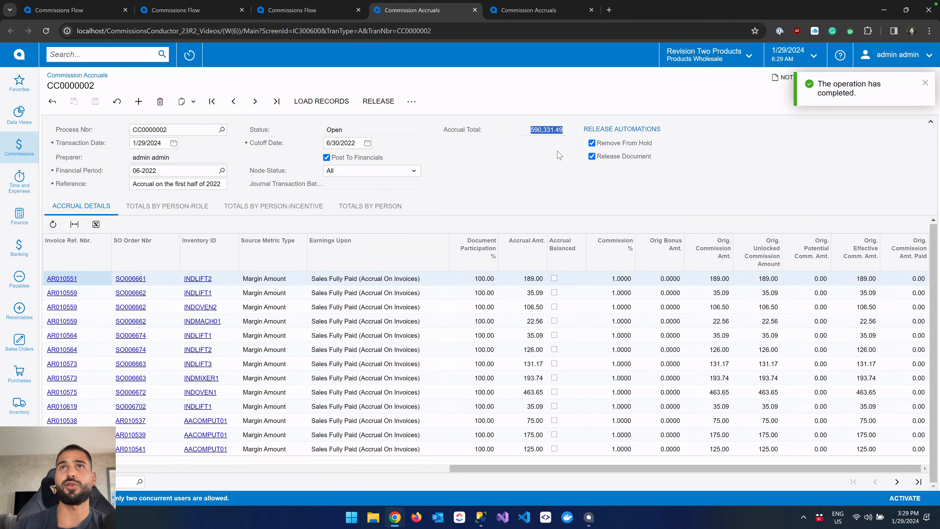
# Step: Review the accrual totals by person and role alongside the detailed accrual records
pyautogui.click(188, 211)
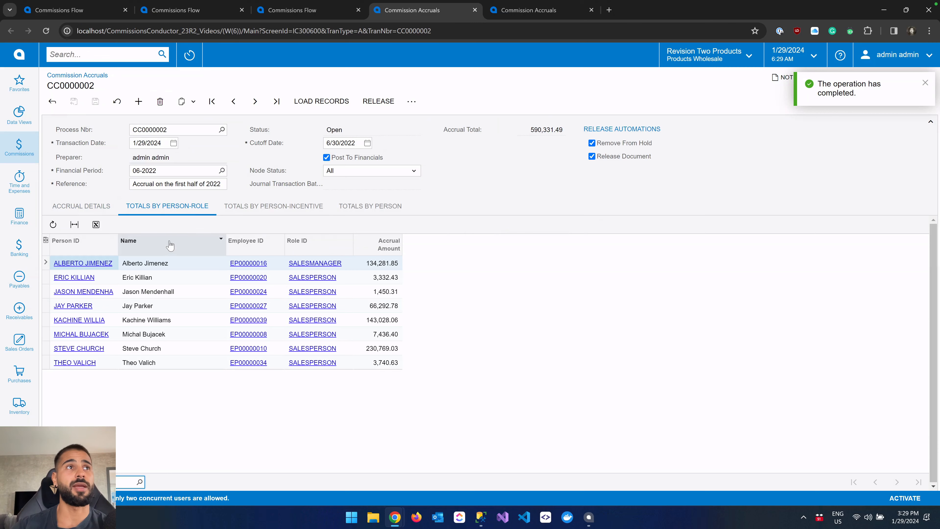
pyautogui.click(94, 209)
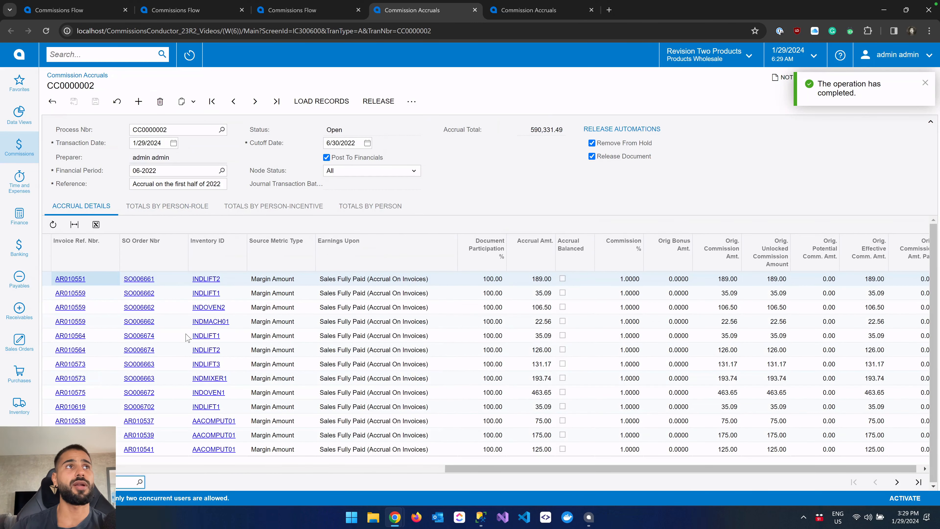
pyautogui.click(177, 214)
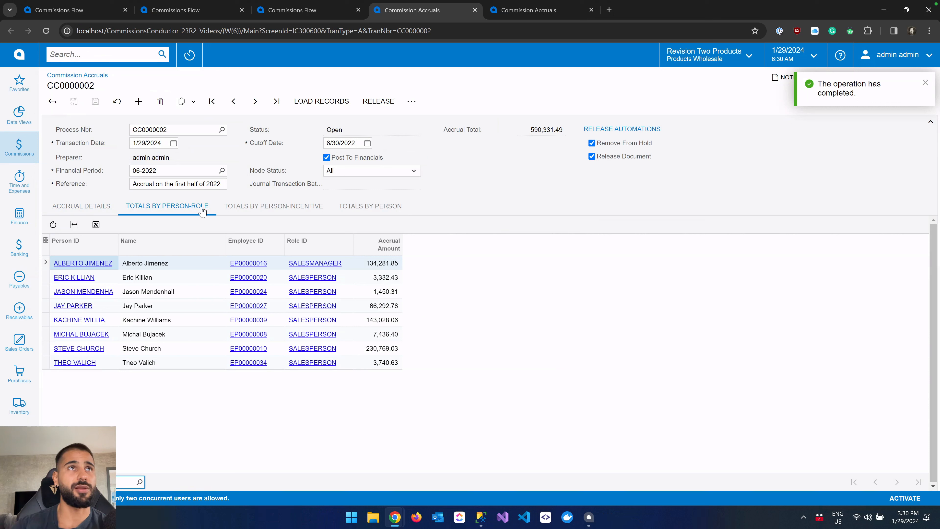
# Step: Review the totals by person and incentive, going through the sales manager's Electronics, Food and Industrial Equipment rows
pyautogui.click(254, 210)
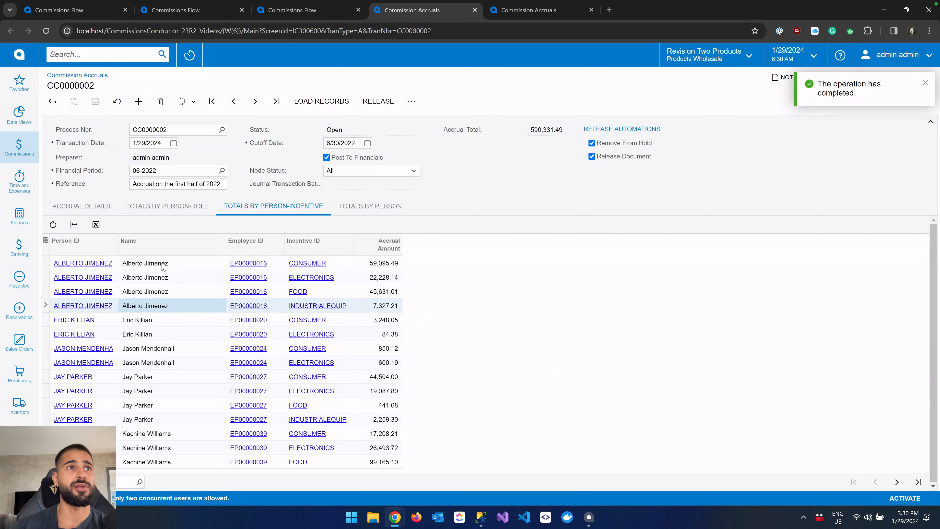
pyautogui.click(164, 280)
pyautogui.click(164, 292)
pyautogui.click(162, 306)
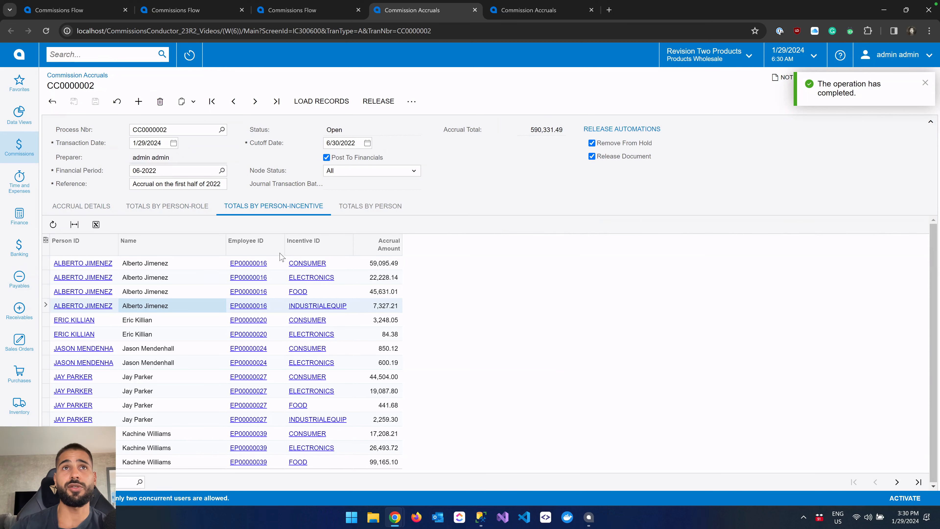
# Step: Compare the sales manager's accrual total by person with the person-role total and each person-incentive amount
pyautogui.click(364, 207)
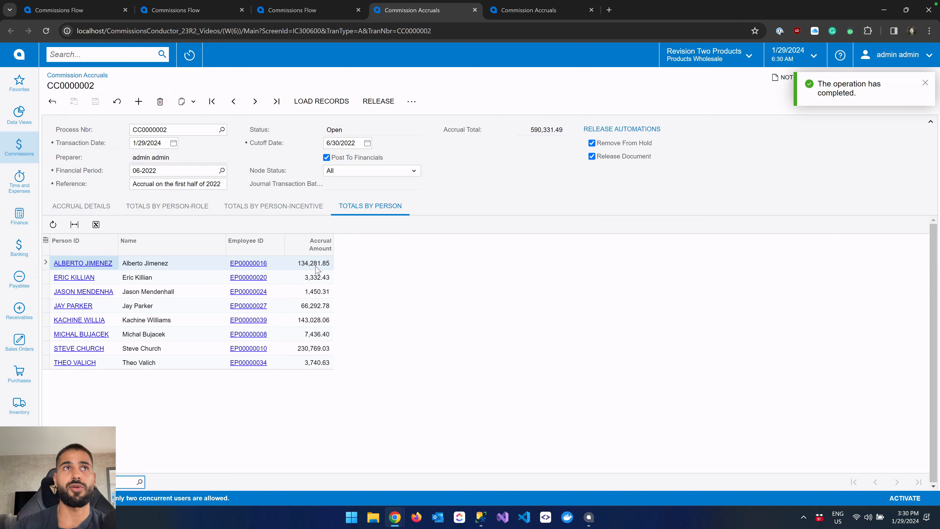
pyautogui.click(200, 210)
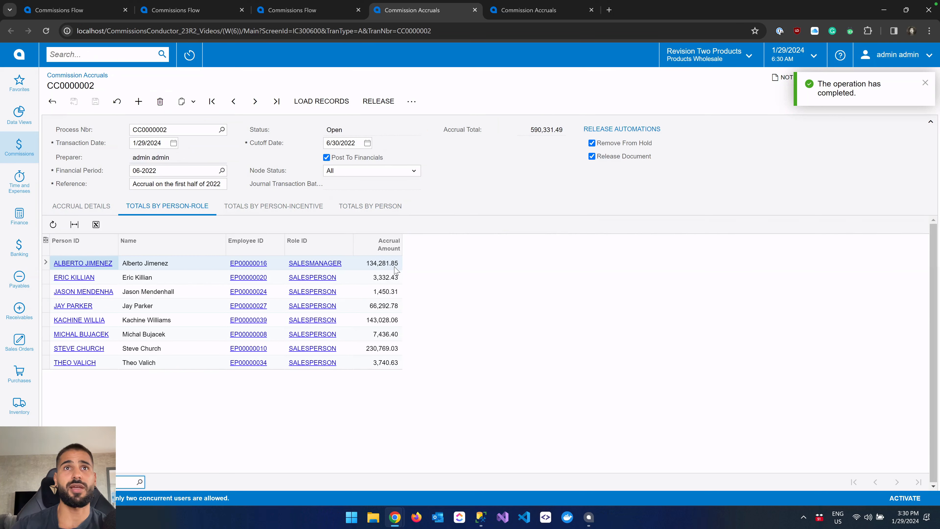
pyautogui.click(309, 207)
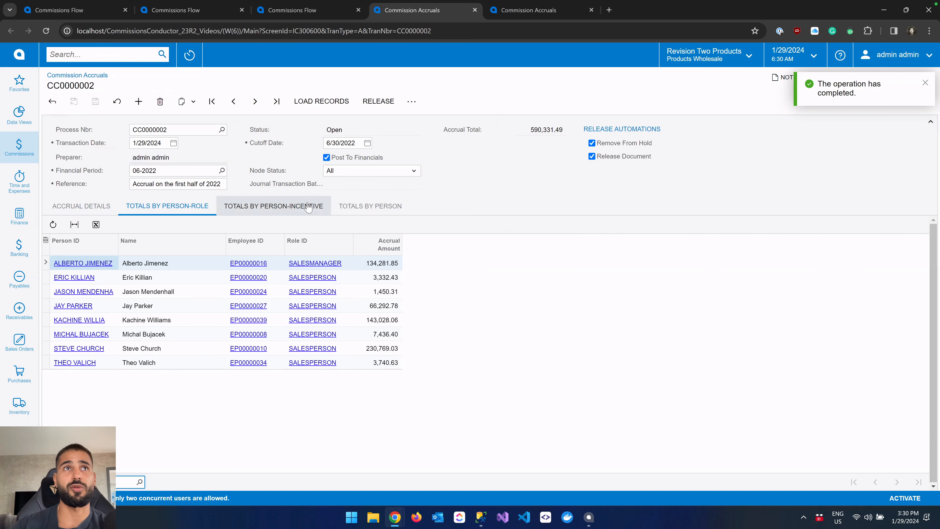
pyautogui.click(390, 300)
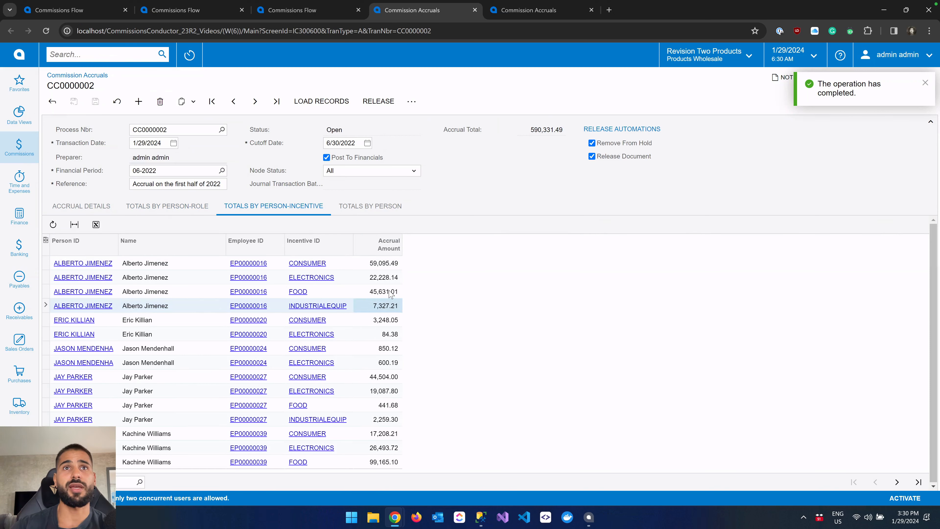
pyautogui.click(388, 290)
pyautogui.click(388, 278)
pyautogui.click(389, 262)
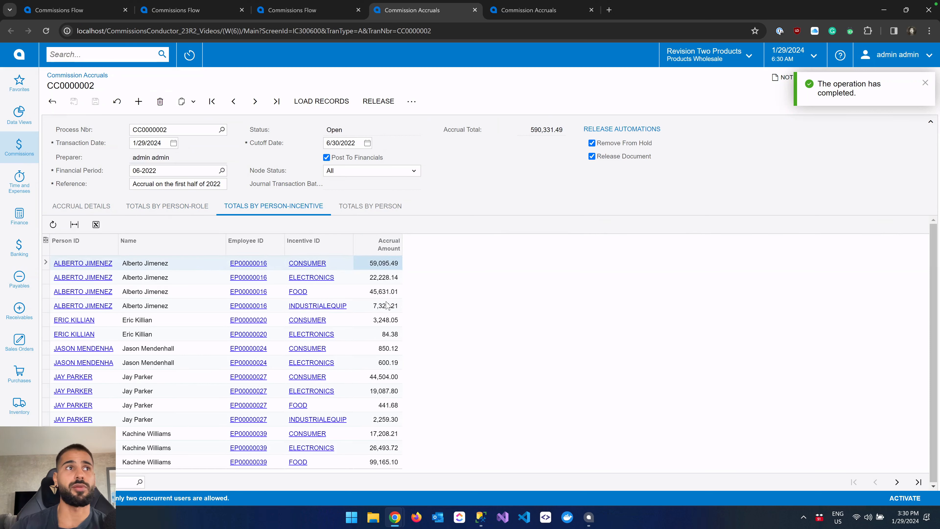